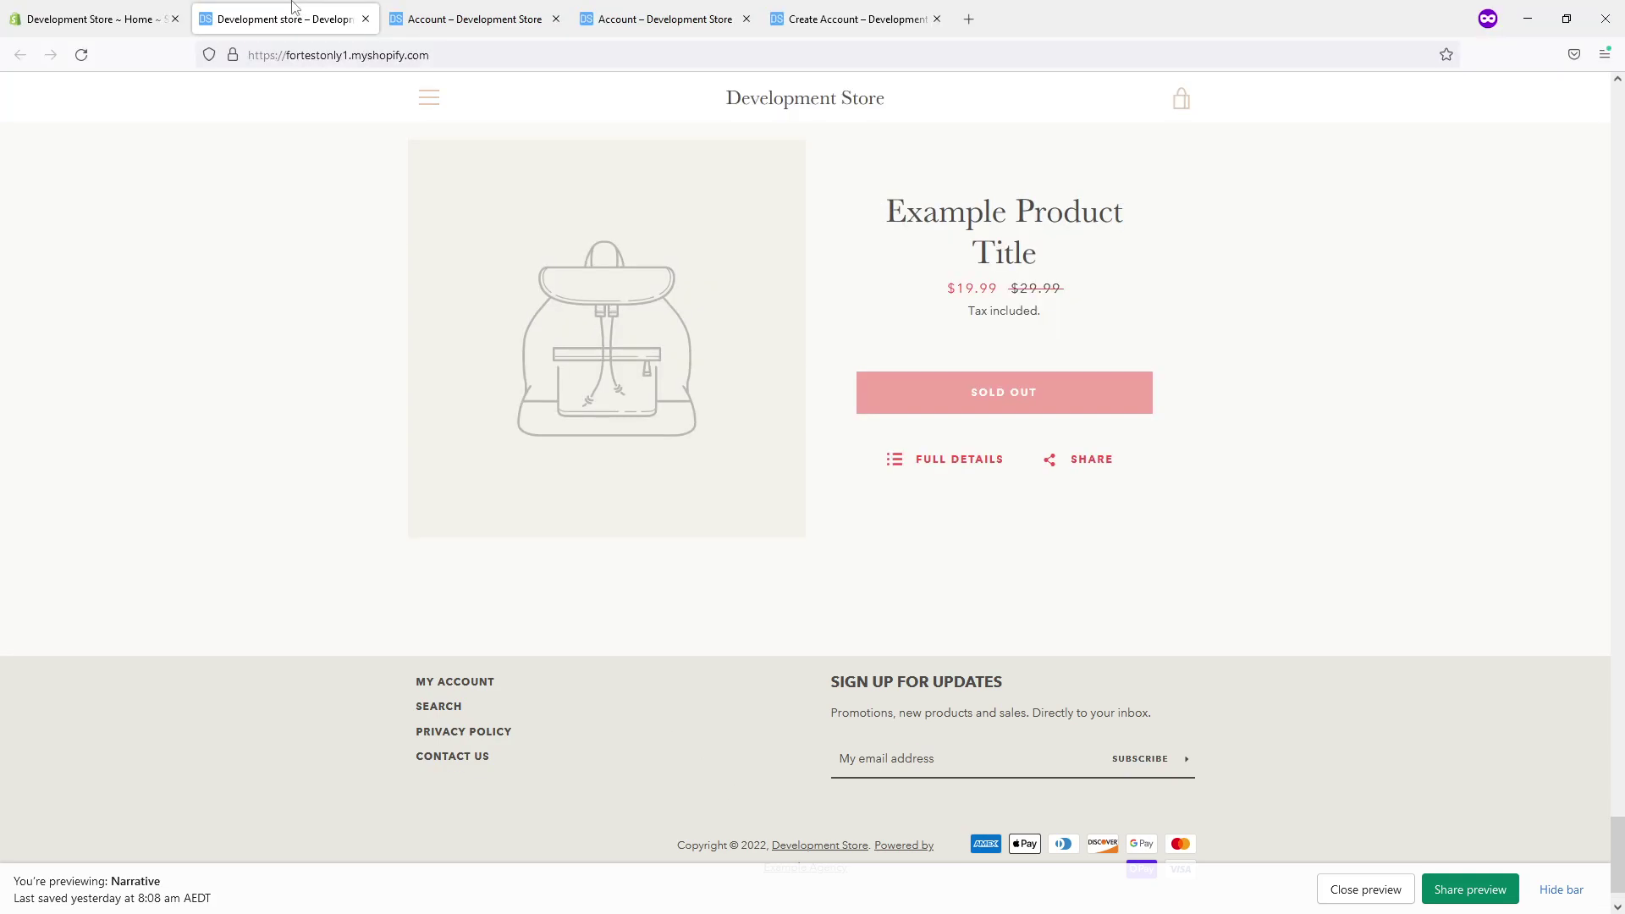
- Reach the admin's Online Store Navigation page listing the store's menus
click(121, 18)
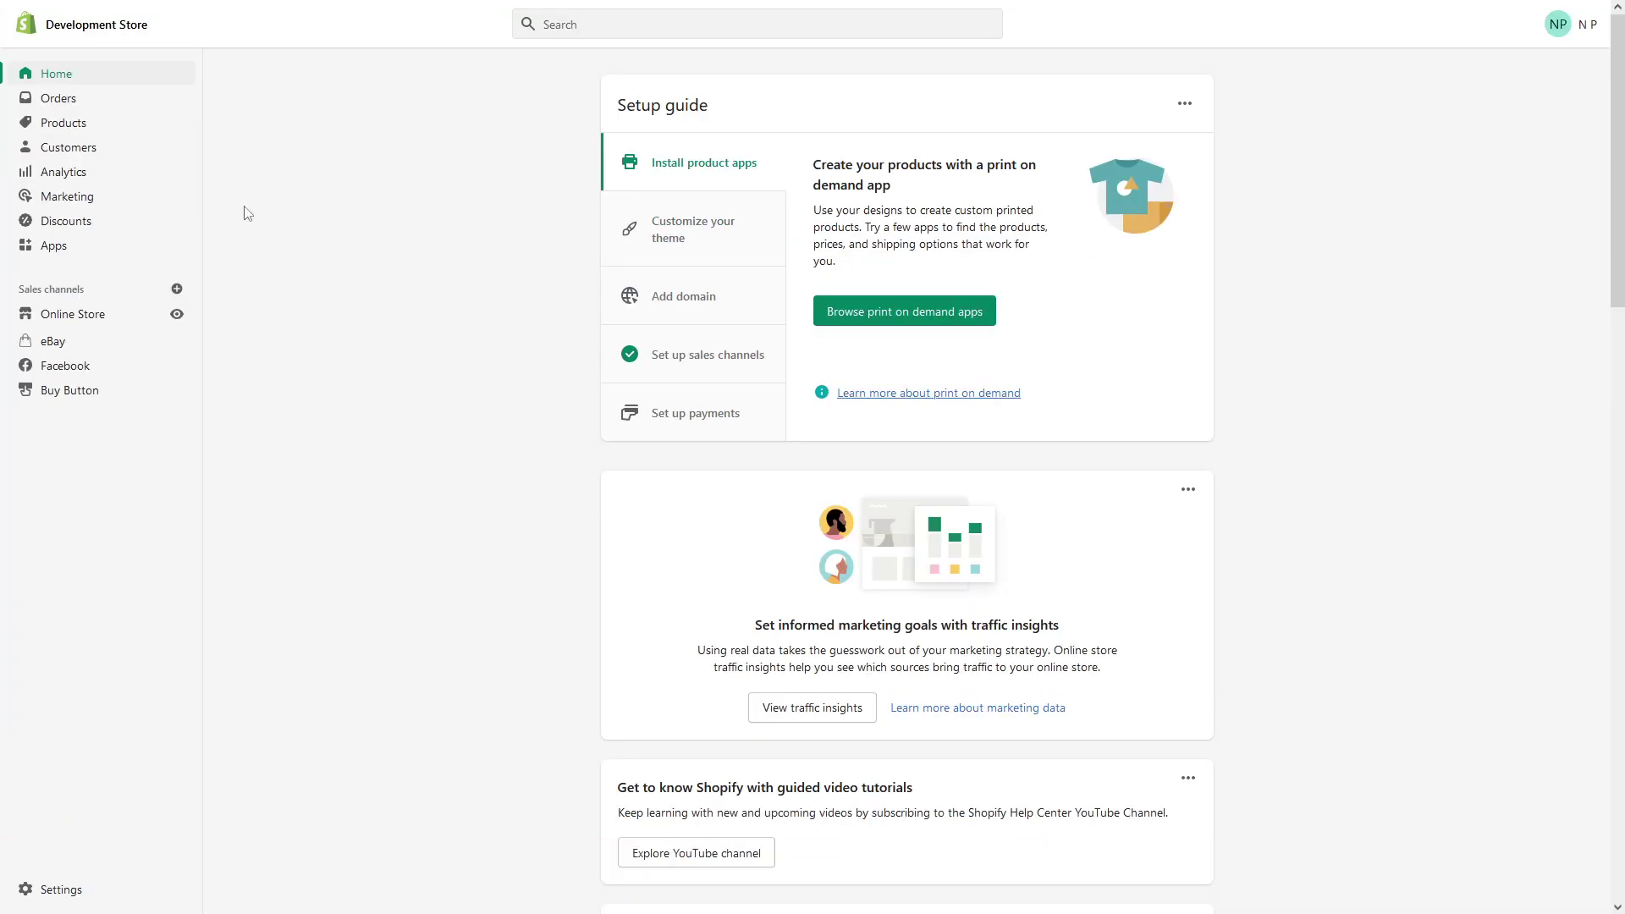
click(111, 329)
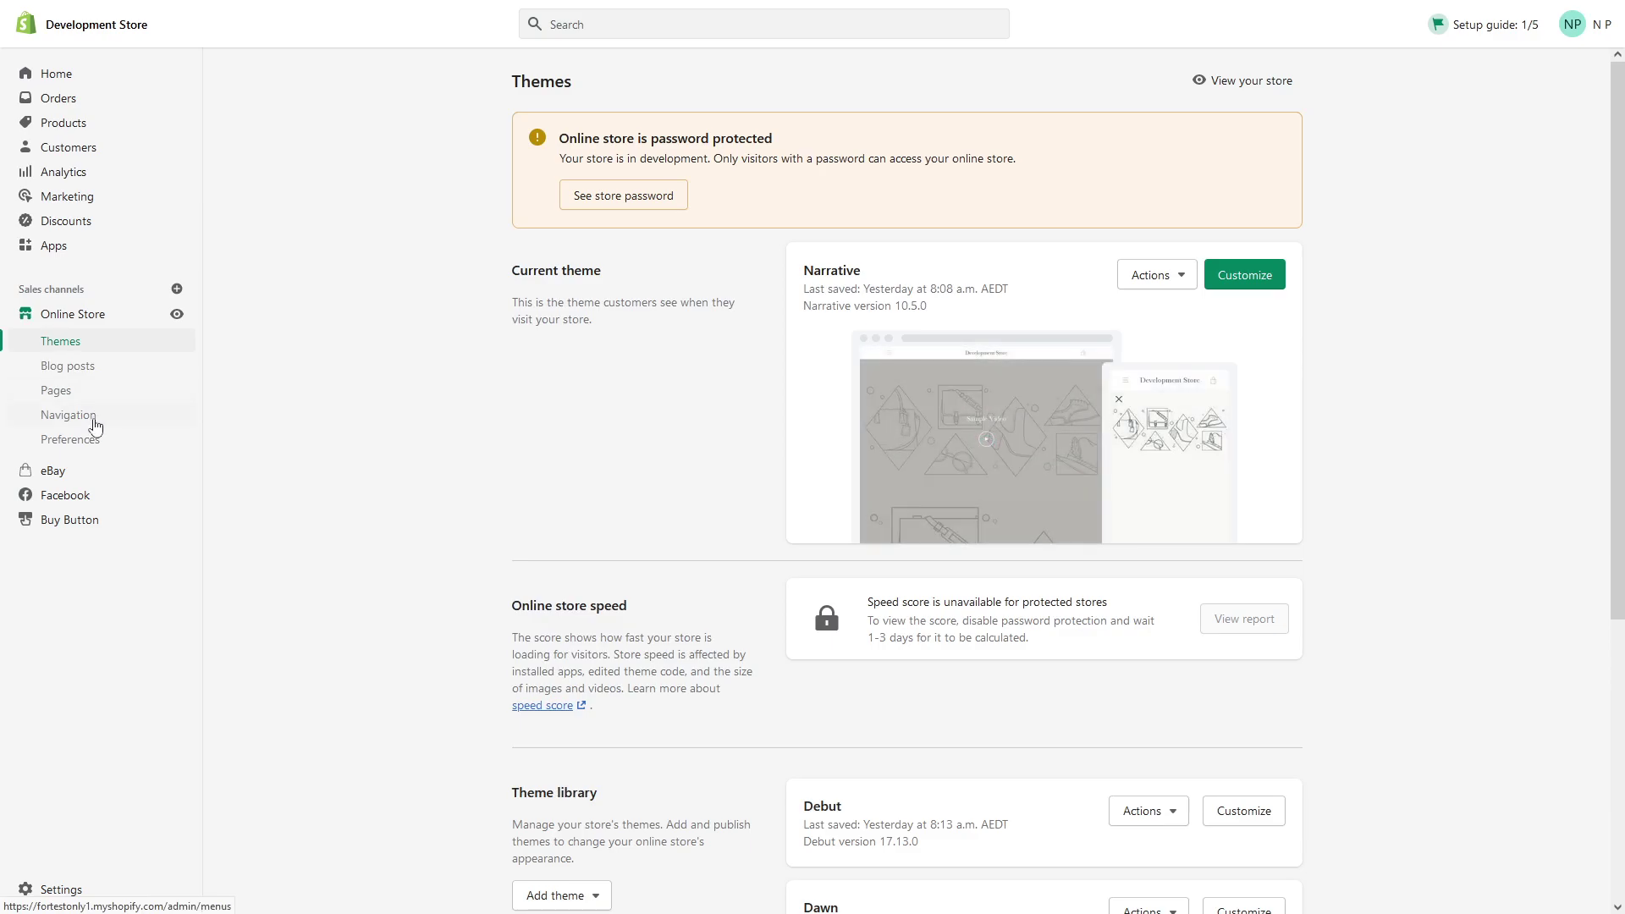
click(69, 415)
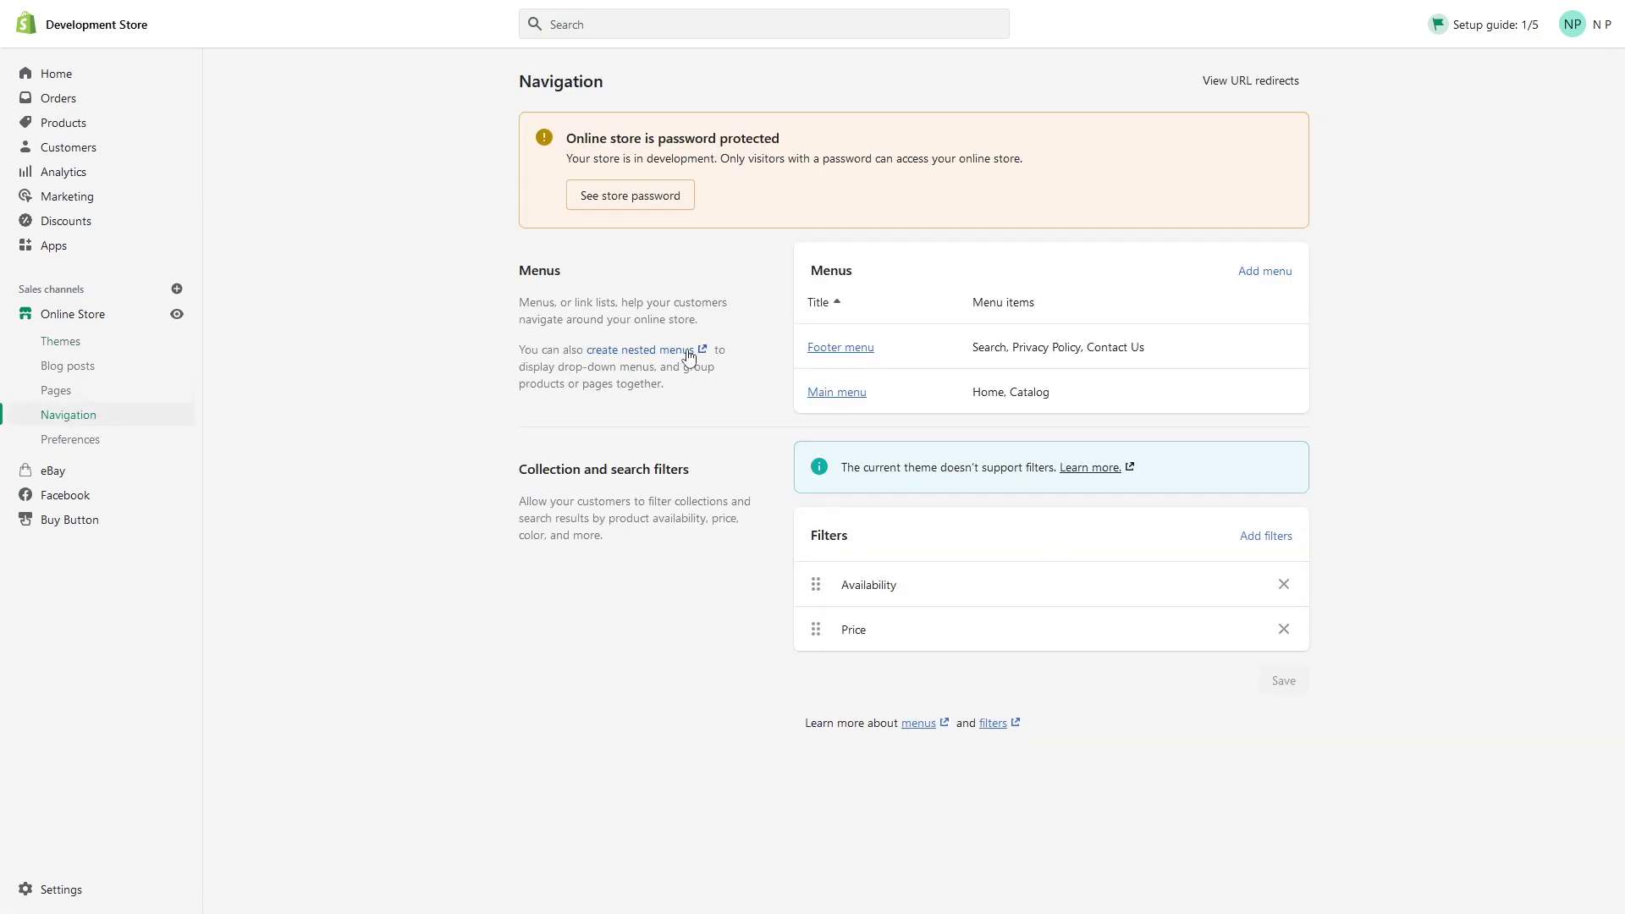
- Start a new Footer menu item and copy the storefront login page's /account/login path
click(854, 352)
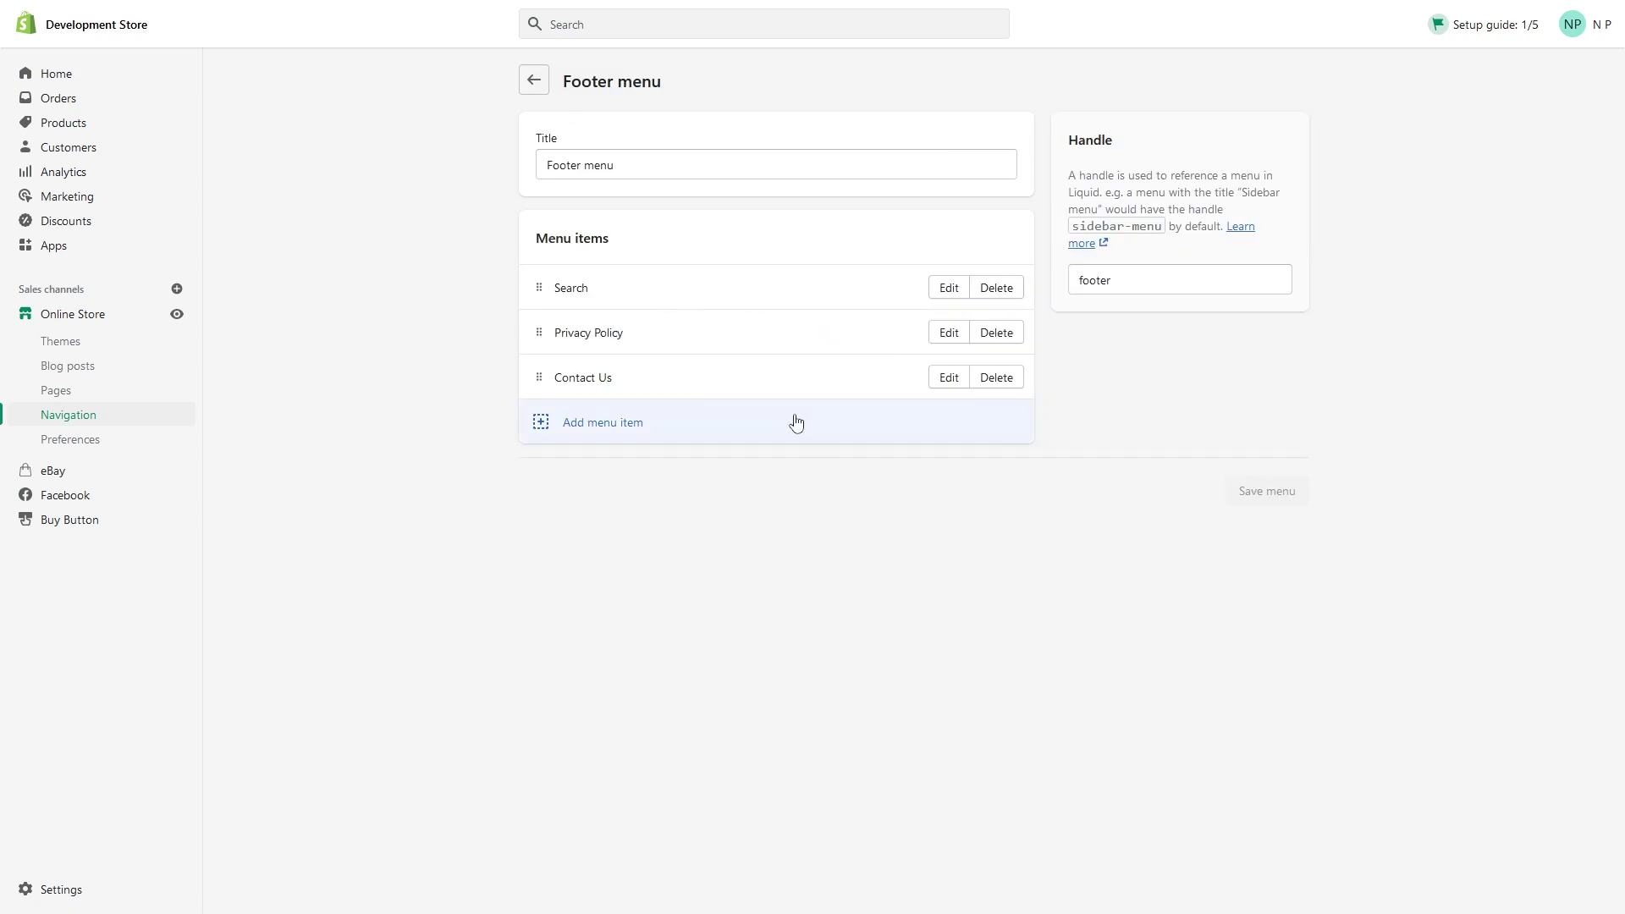
click(621, 438)
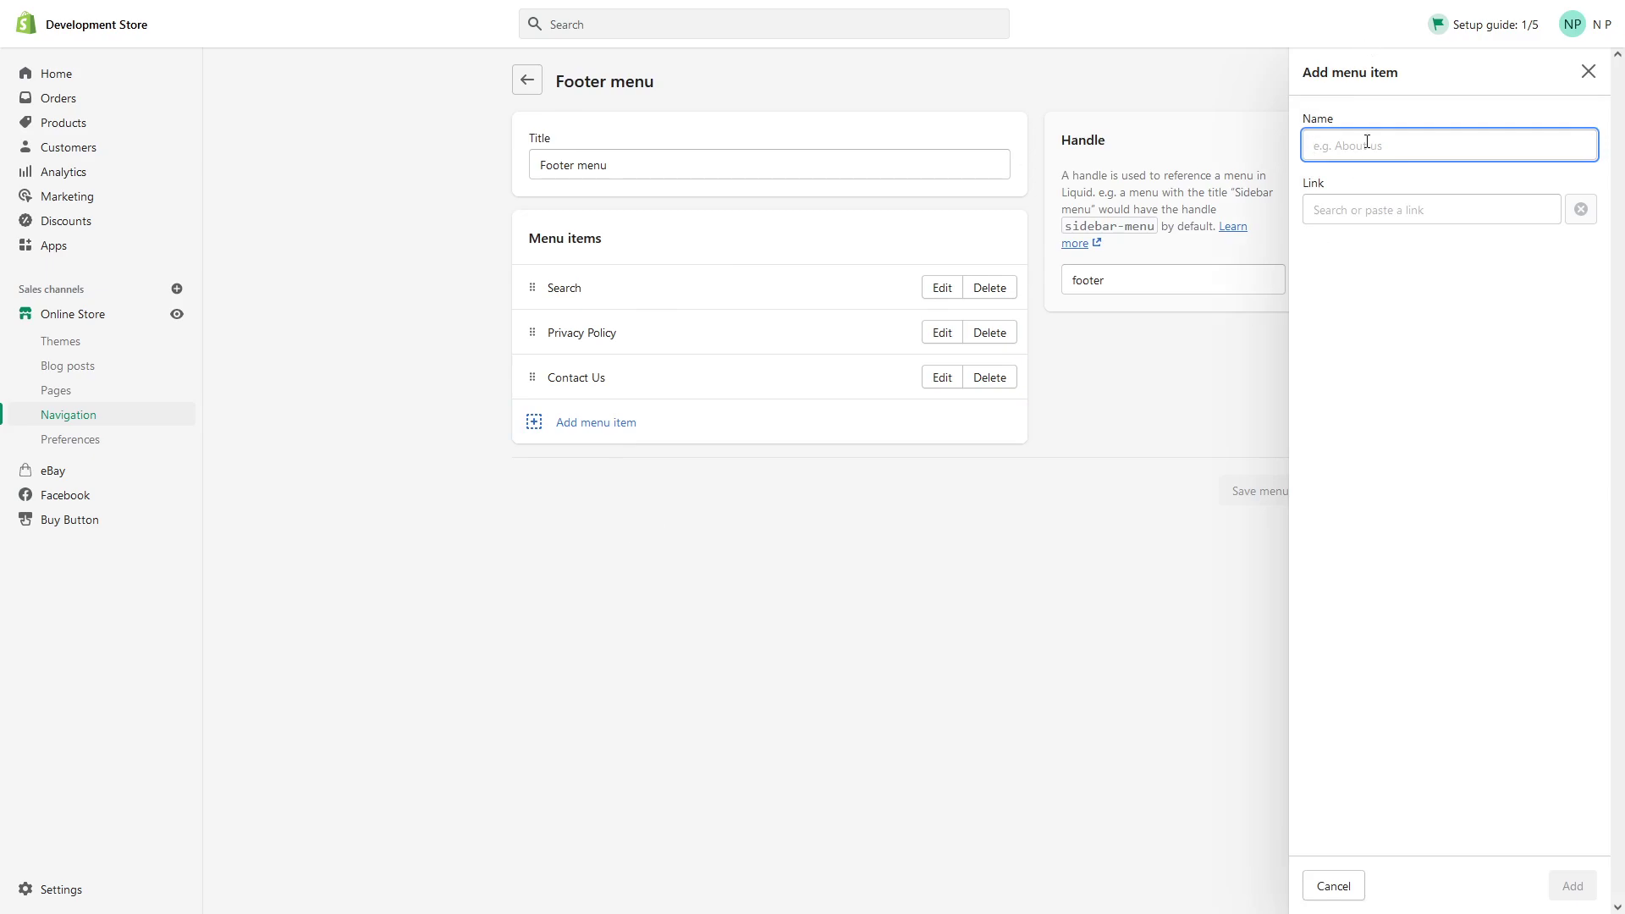
text(My Account)
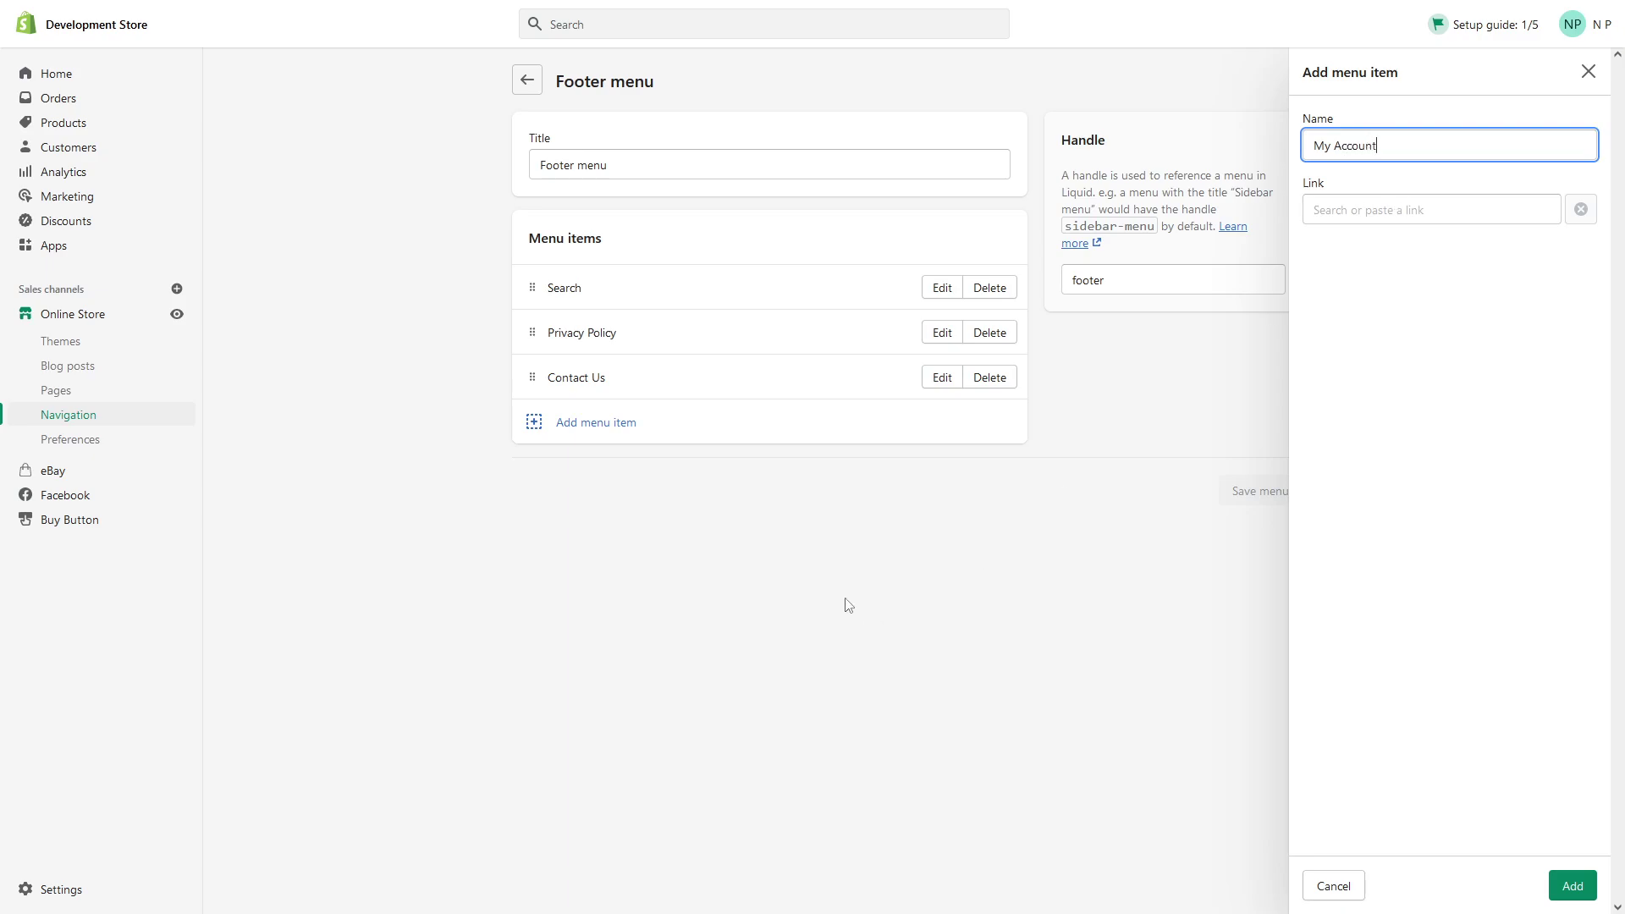
click(470, 19)
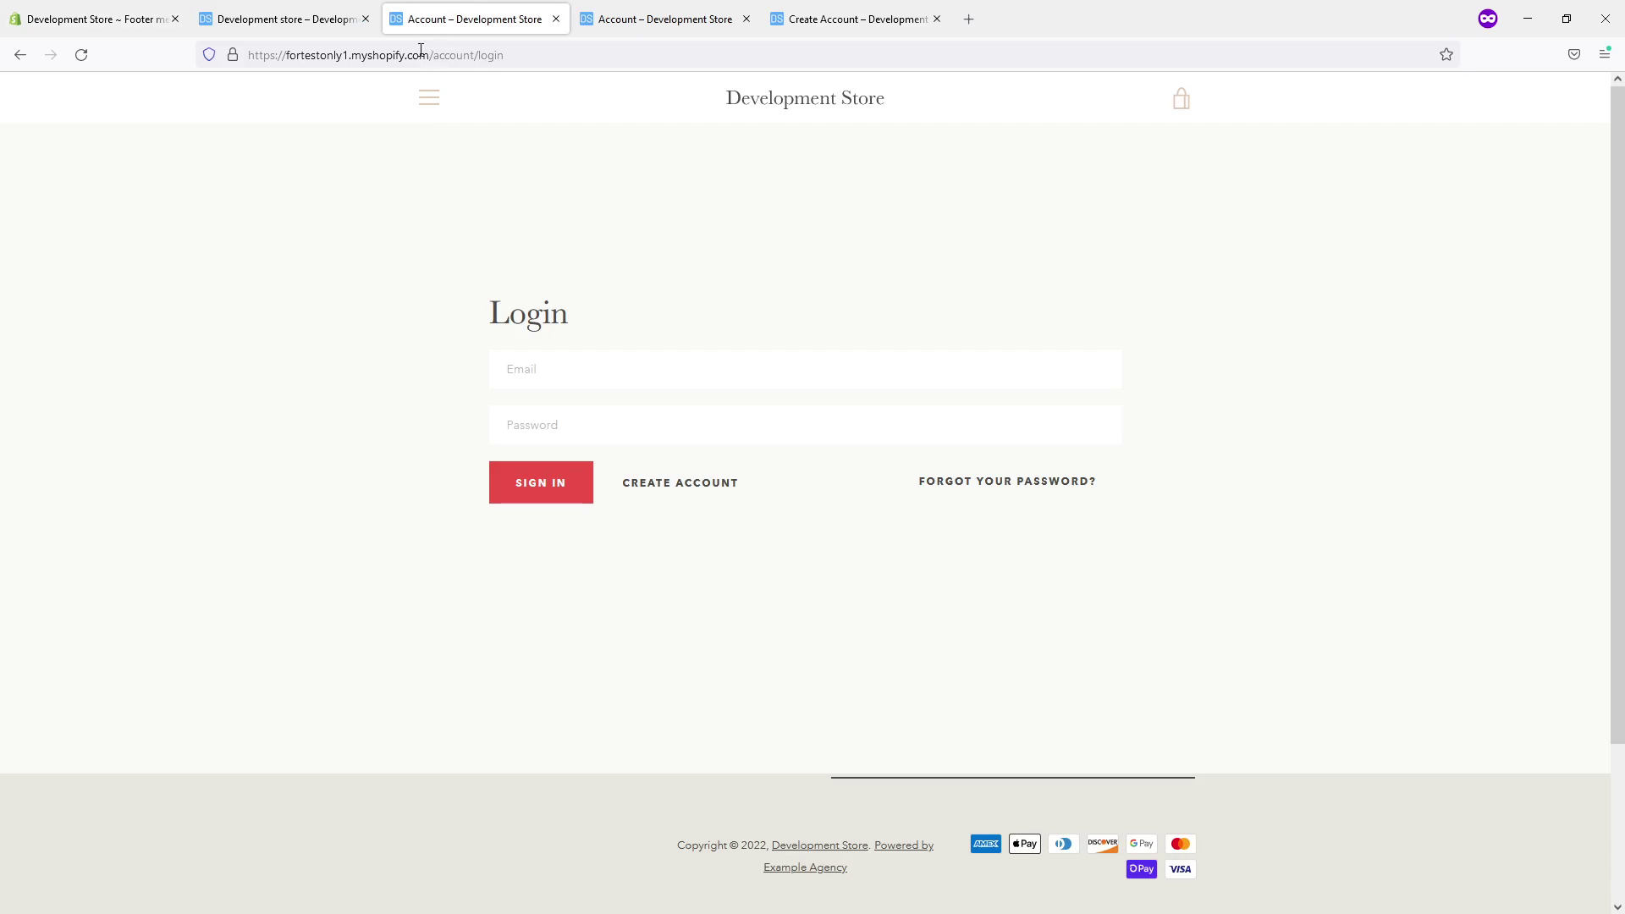
drag(429, 51, 545, 74)
key(ctrl+c)
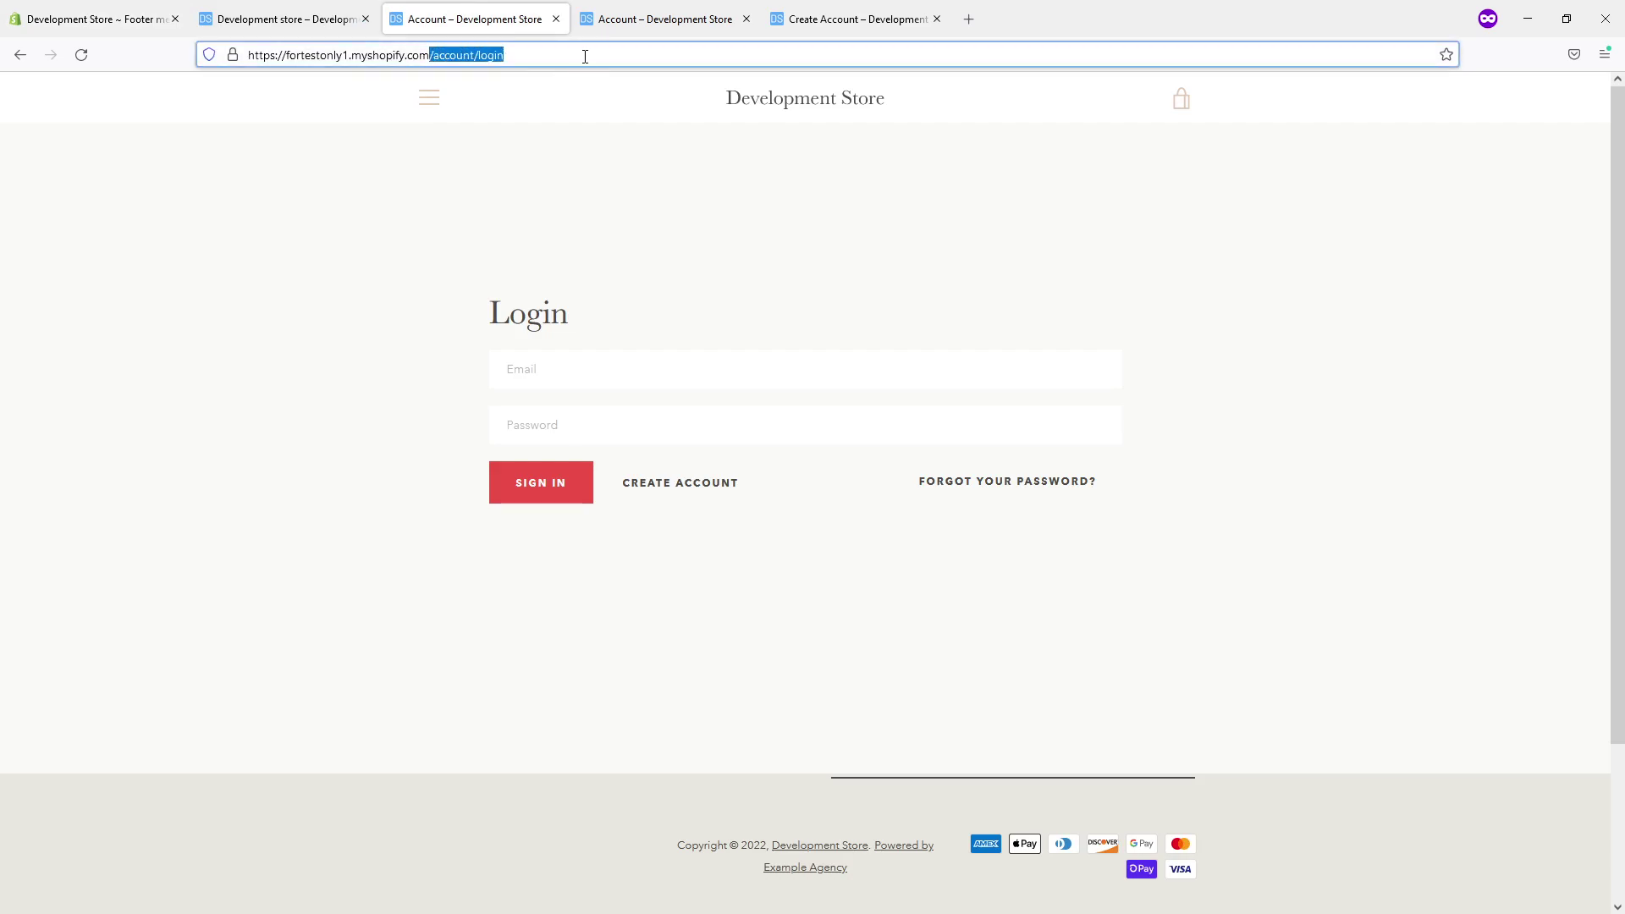
click(158, 18)
- Link the My Account item to /account/login and add it to the Footer menu
click(1354, 207)
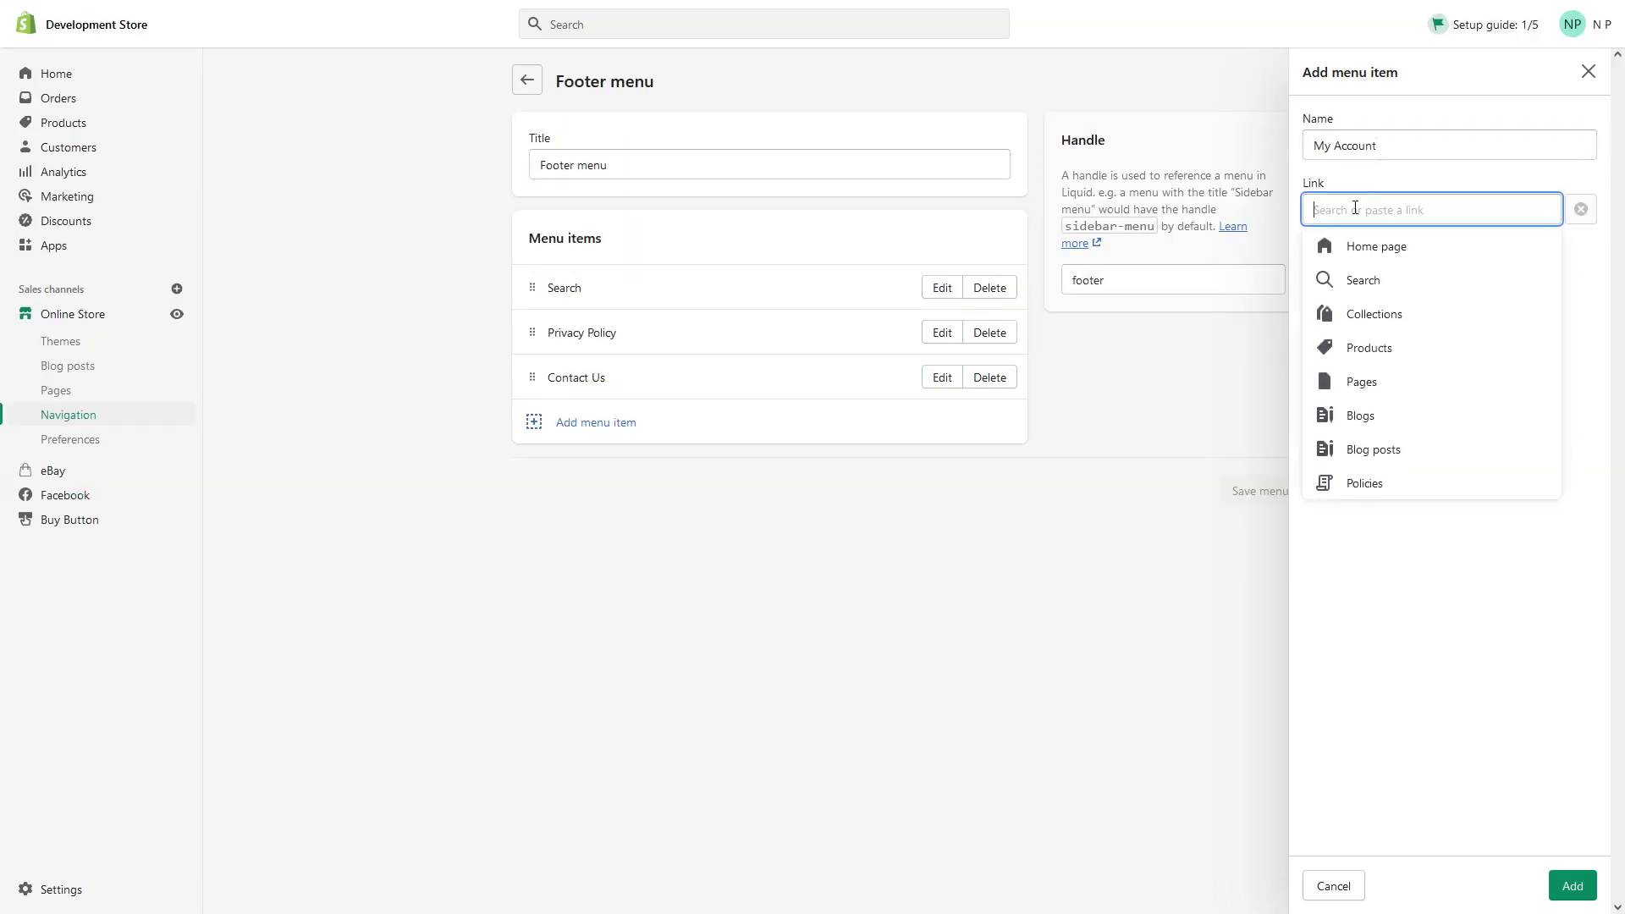
key(ctrl+v)
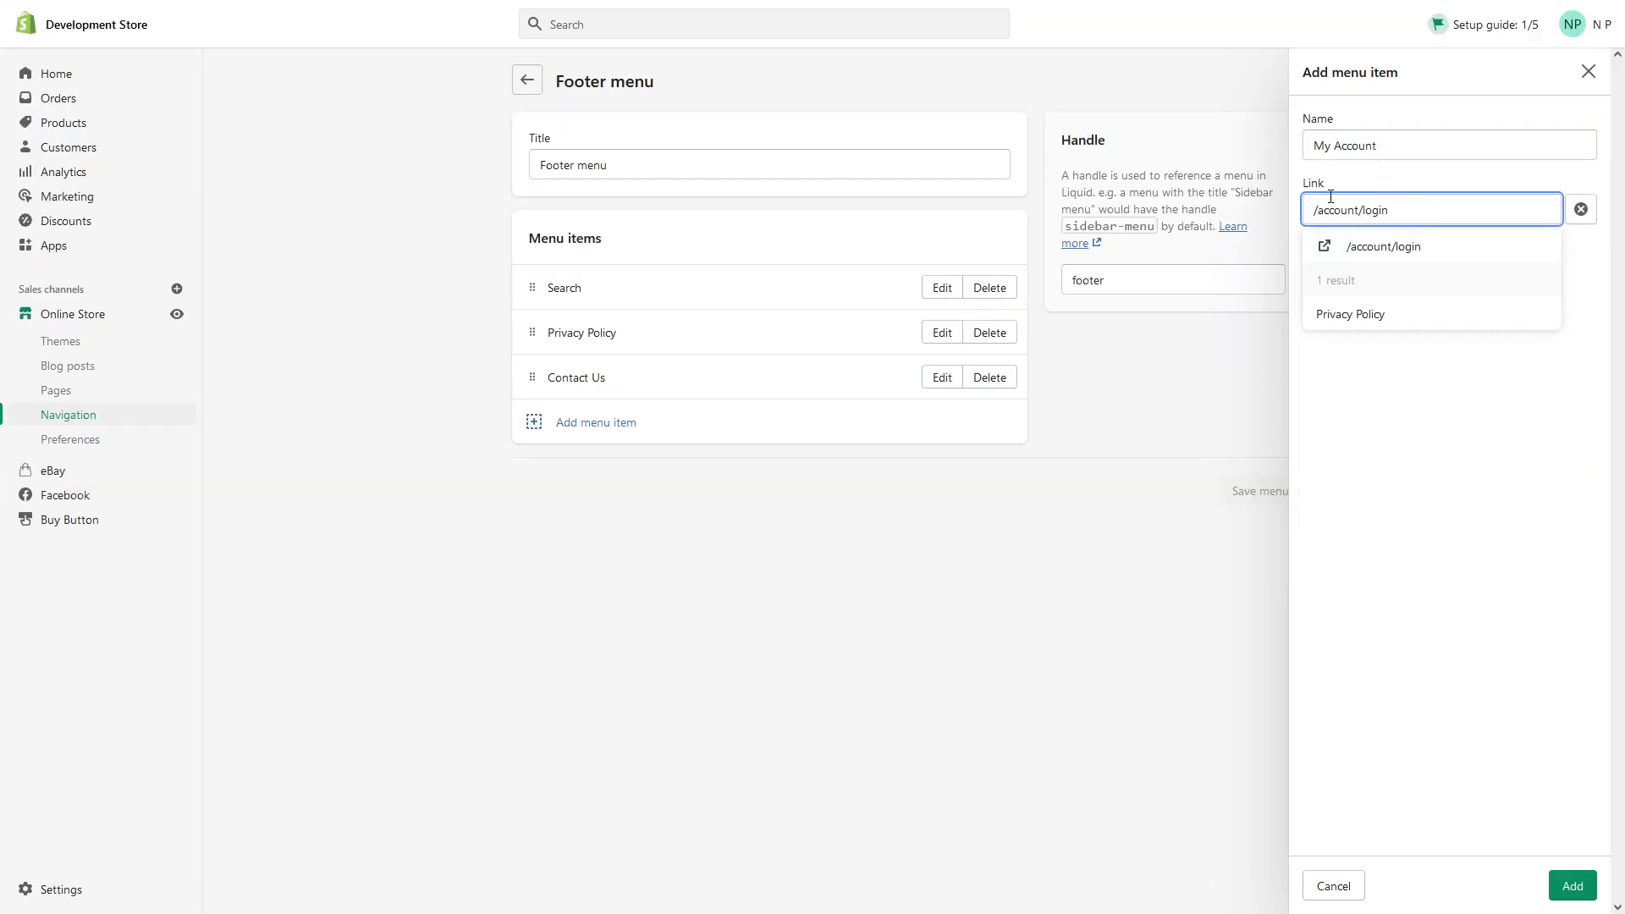
click(1392, 248)
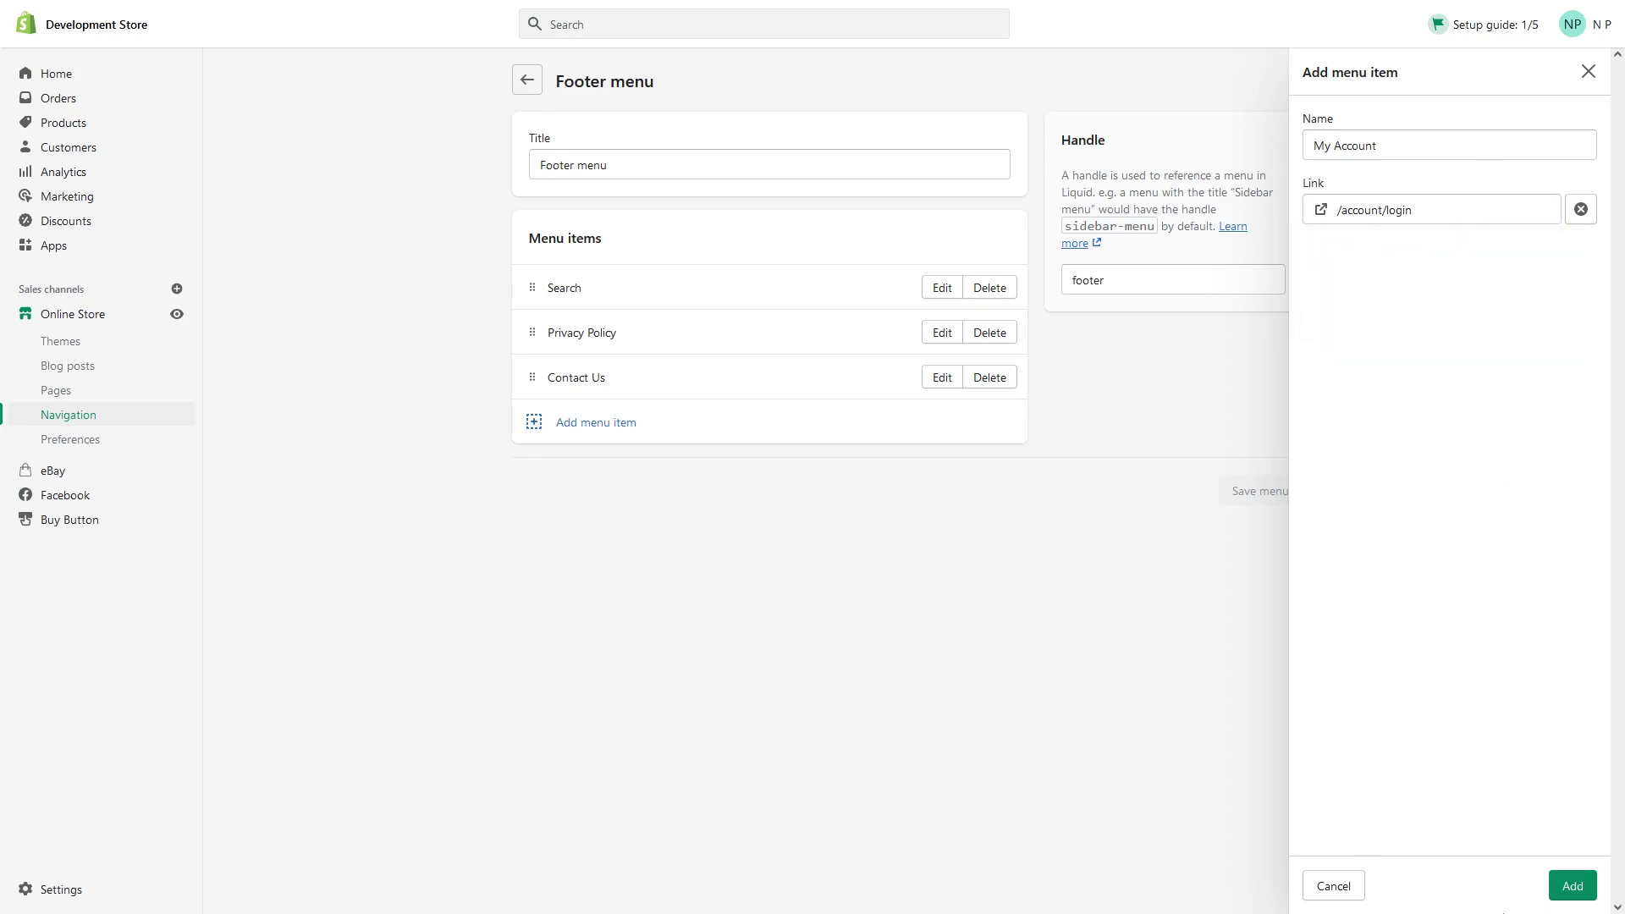
click(1572, 885)
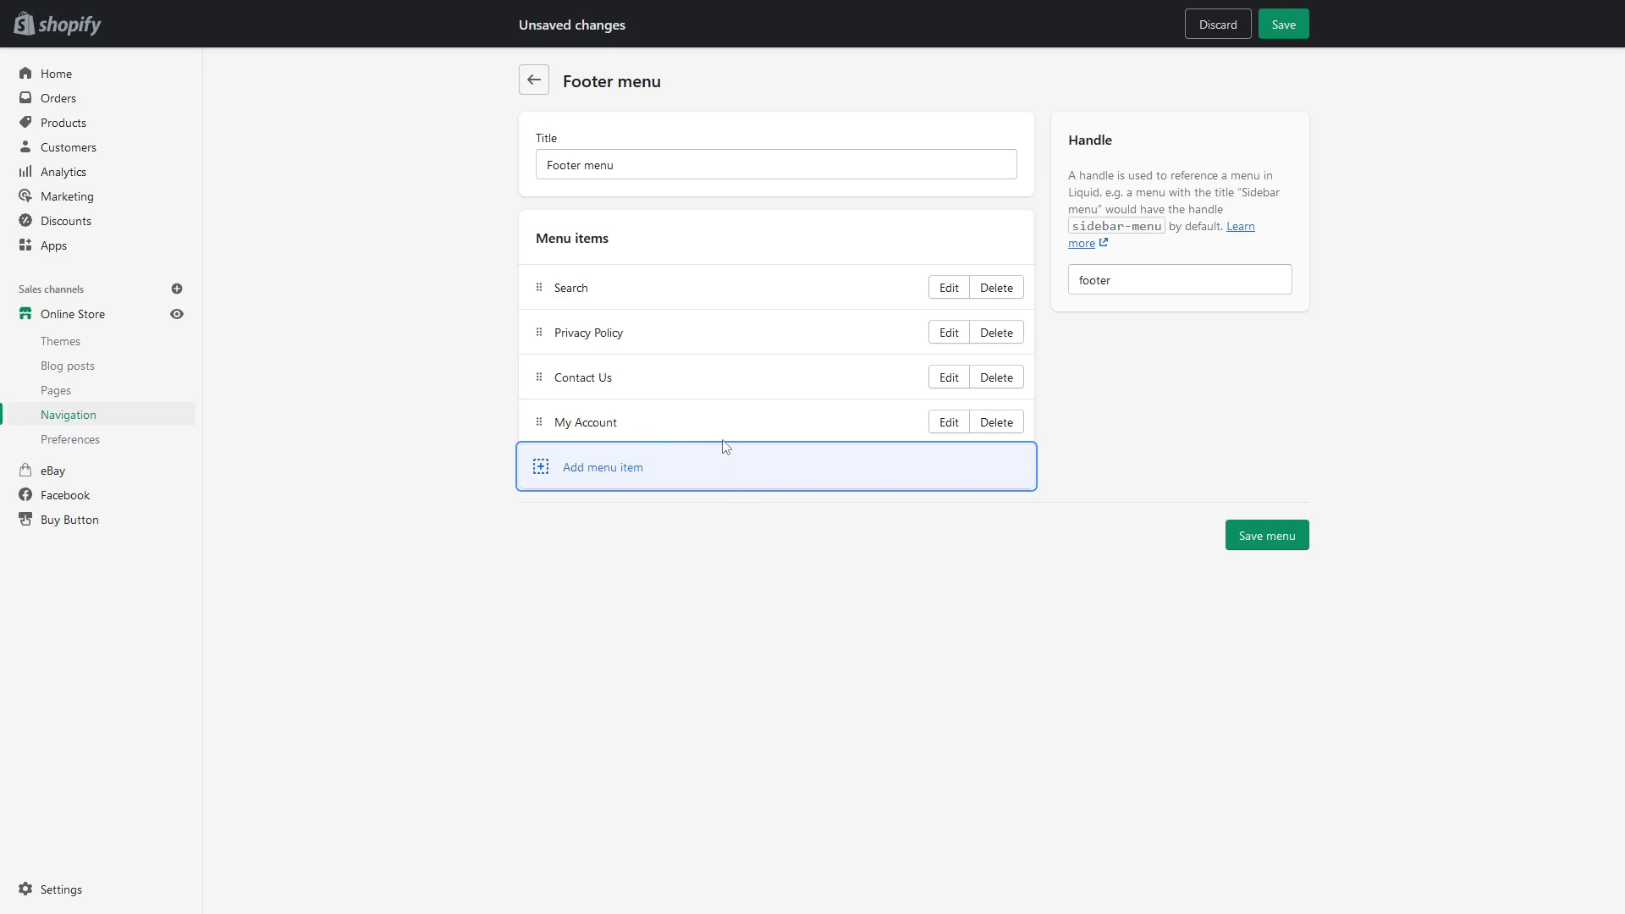
- Start a Reset Account Password item and copy the /account/login#recover path from the storefront
click(640, 565)
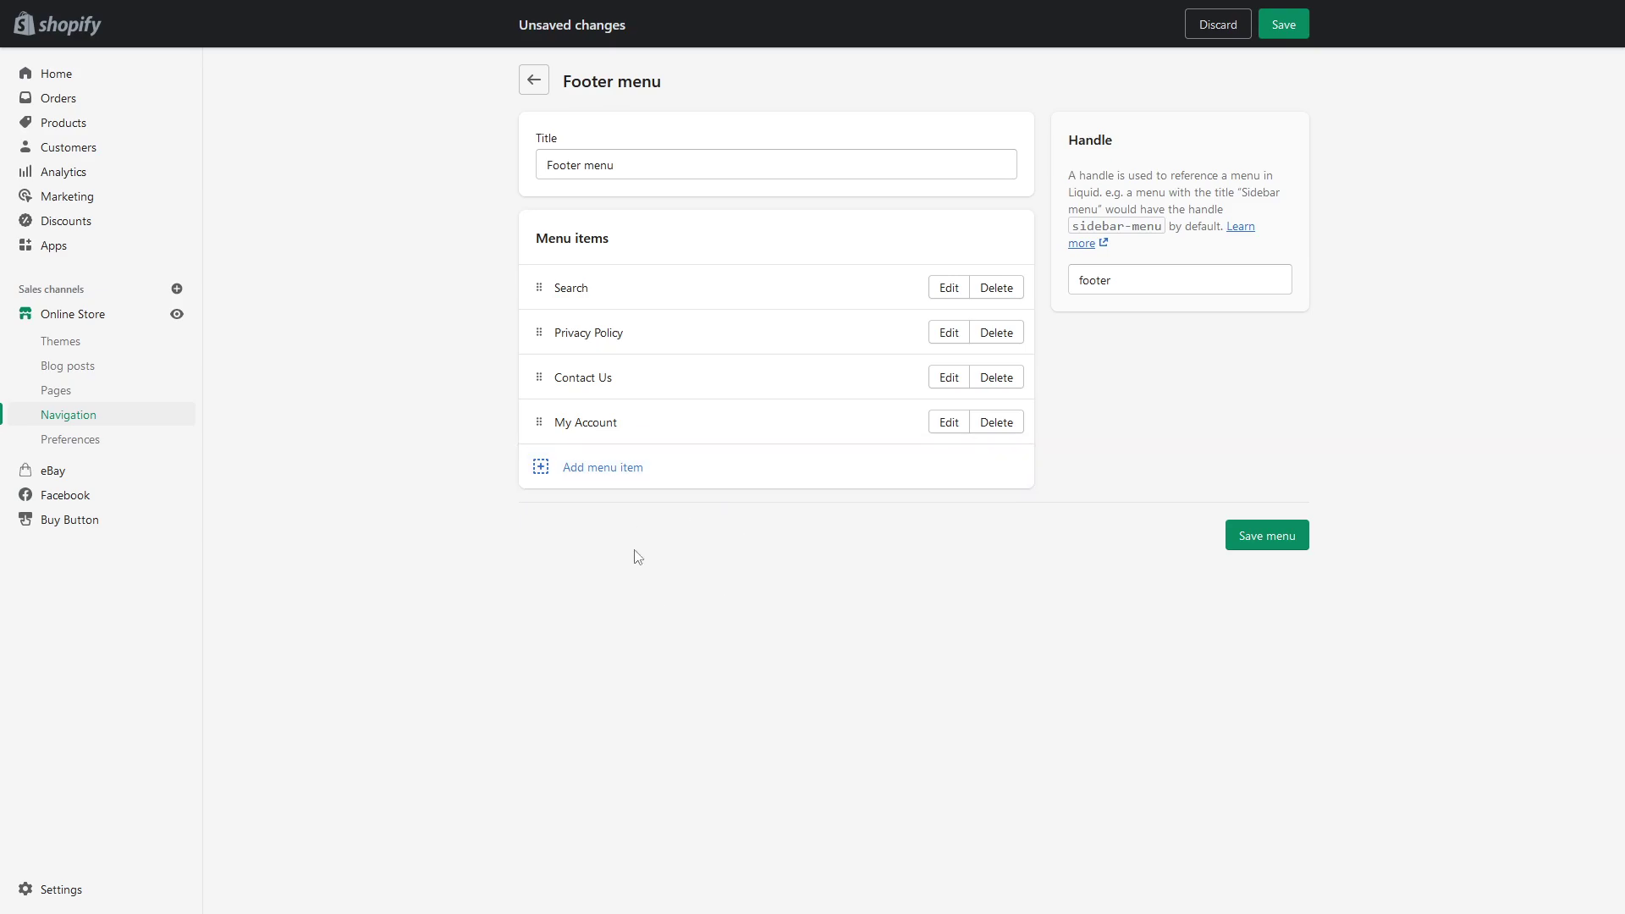
click(607, 474)
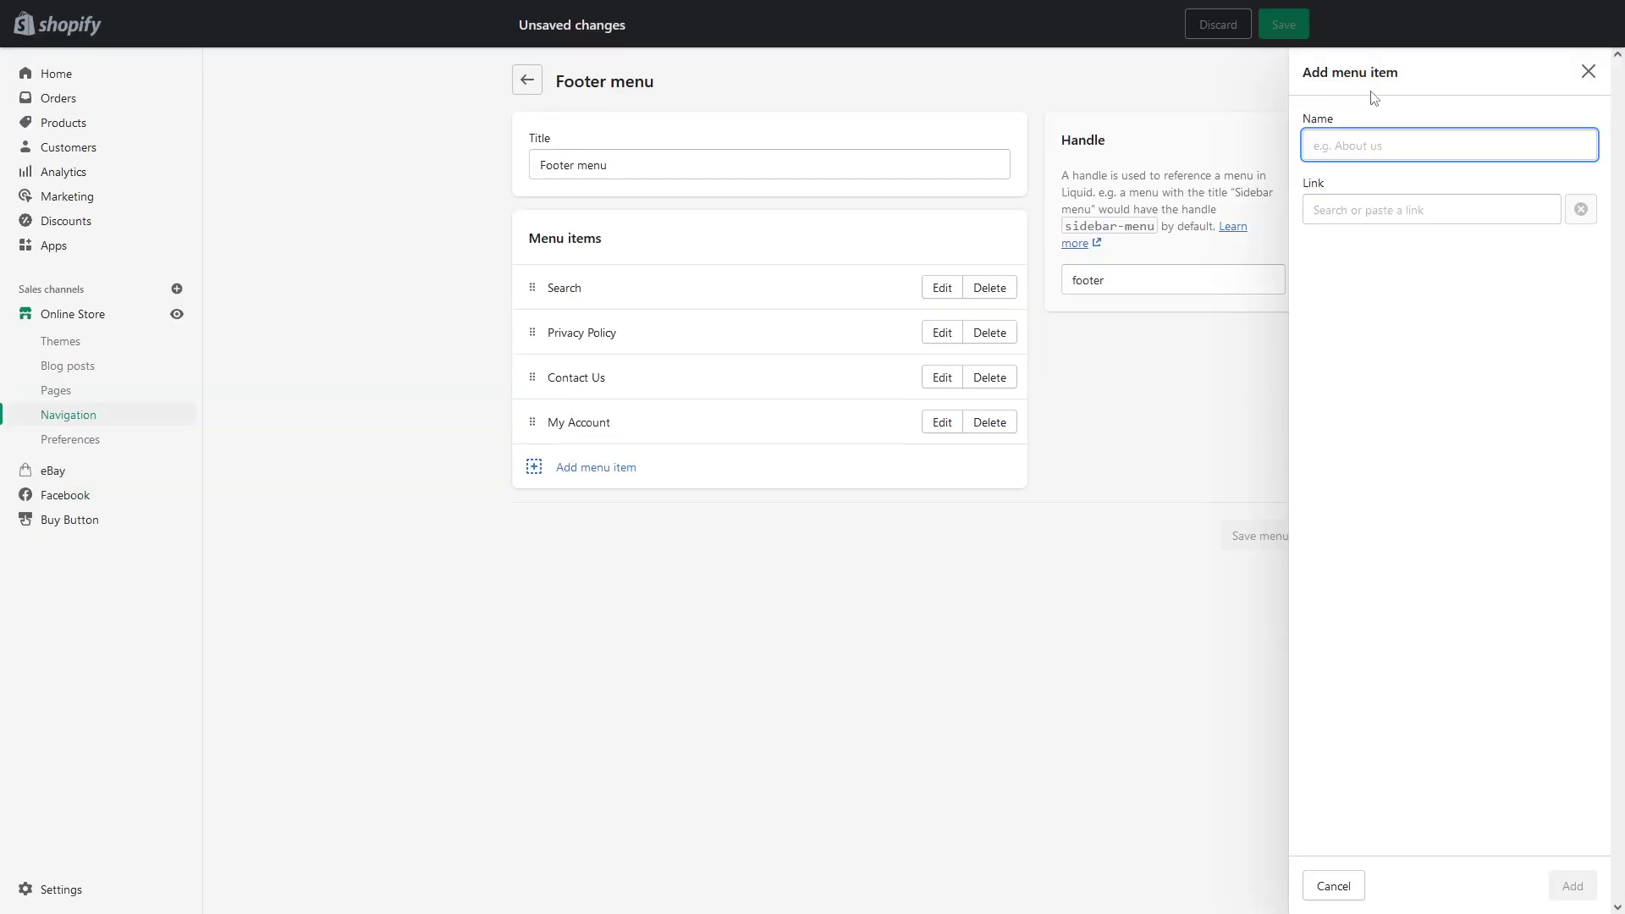
text(Fo)
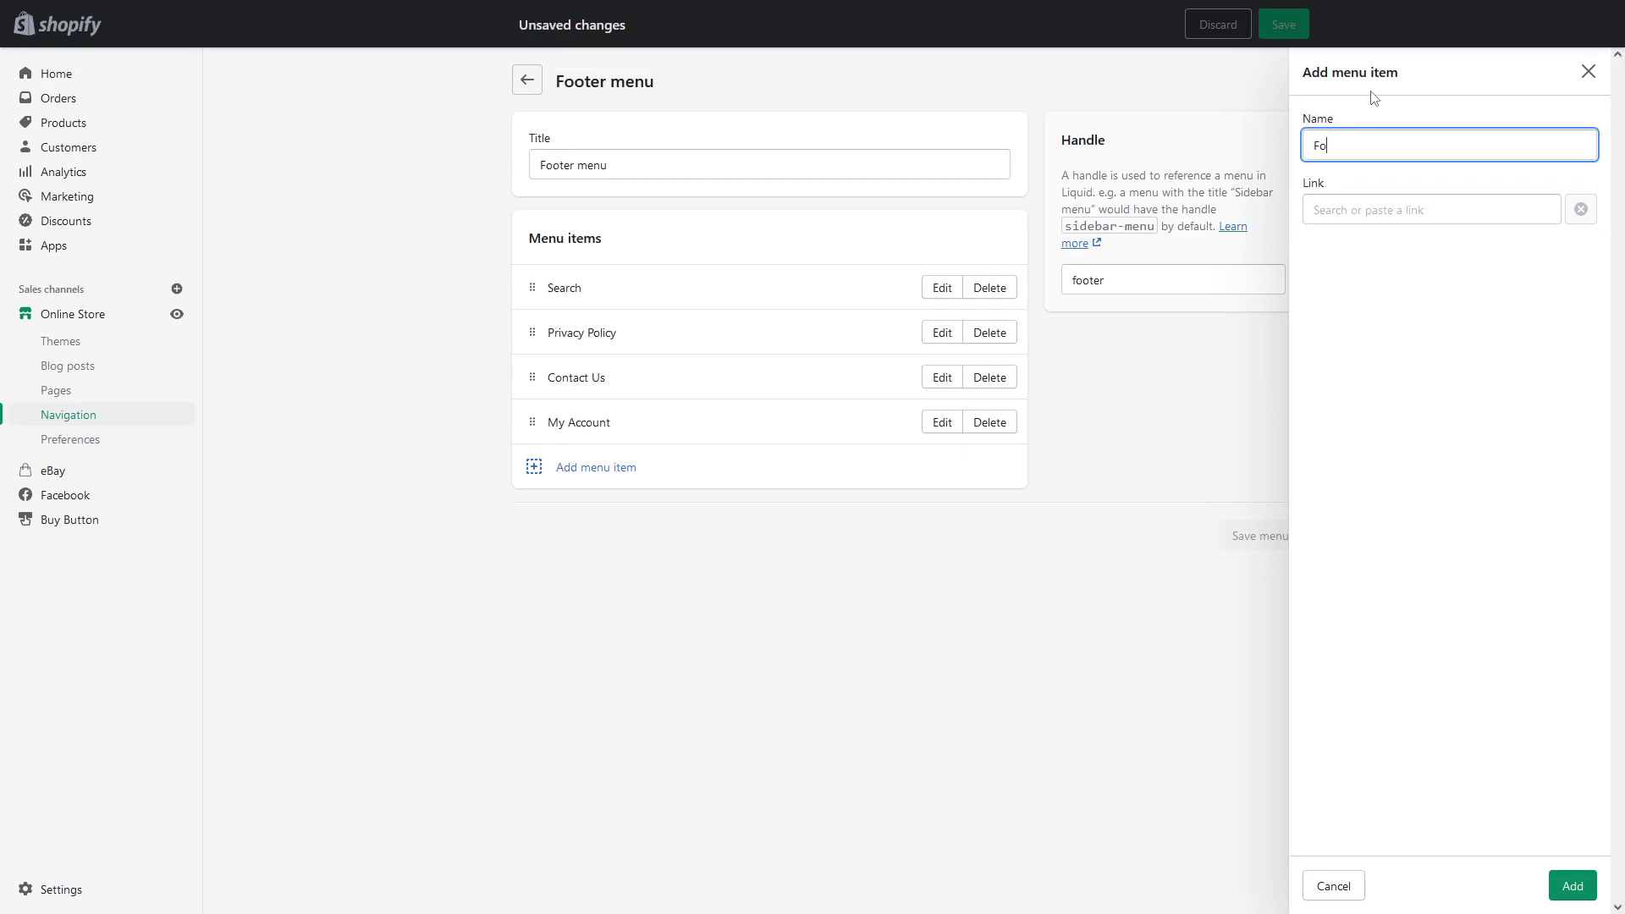
key(BackSpace)
key(BackSpace)
text(R)
click(635, 18)
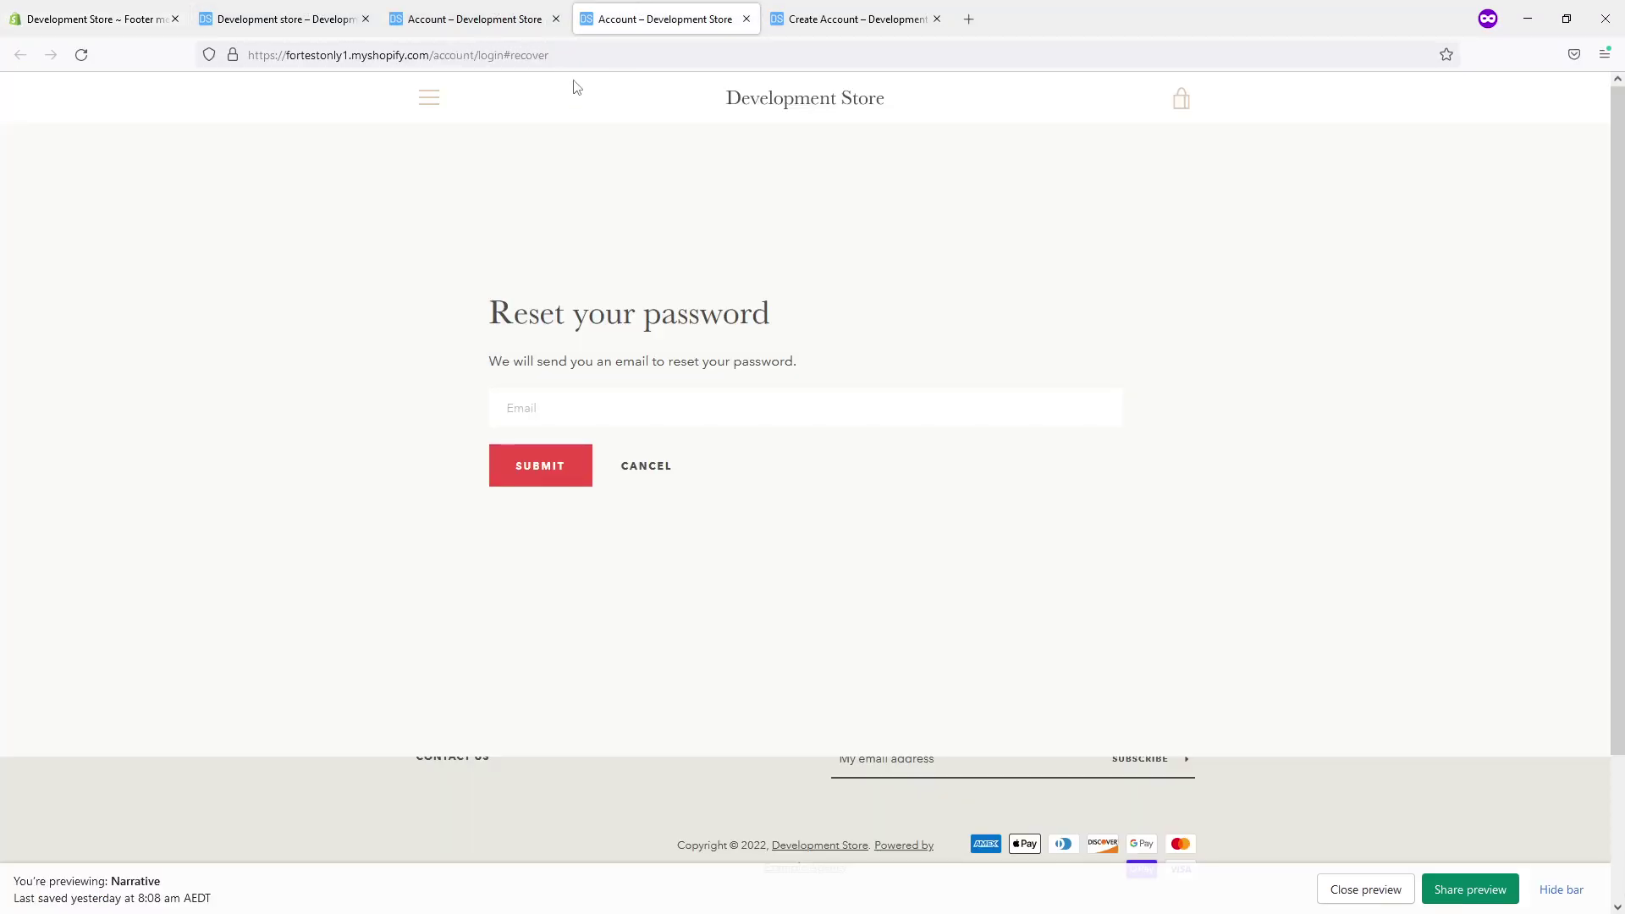
drag(564, 47, 434, 67)
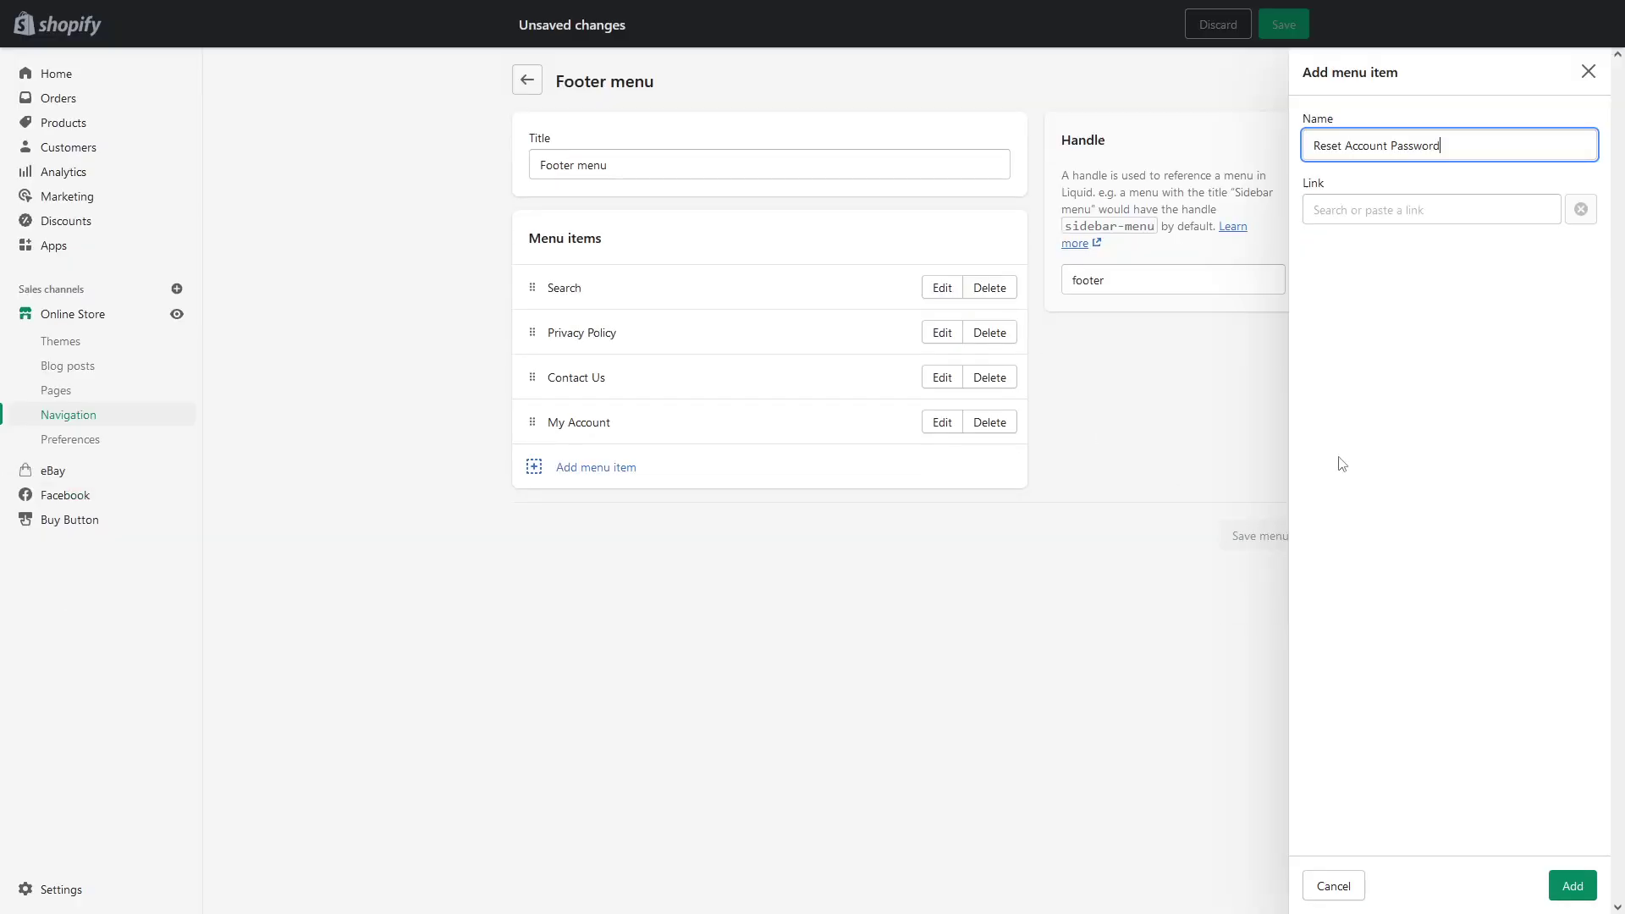
- Link Reset Account Password to /account/login#recover, add it, and view the storefront Create Account page
click(1403, 206)
text(/account/login#recover)
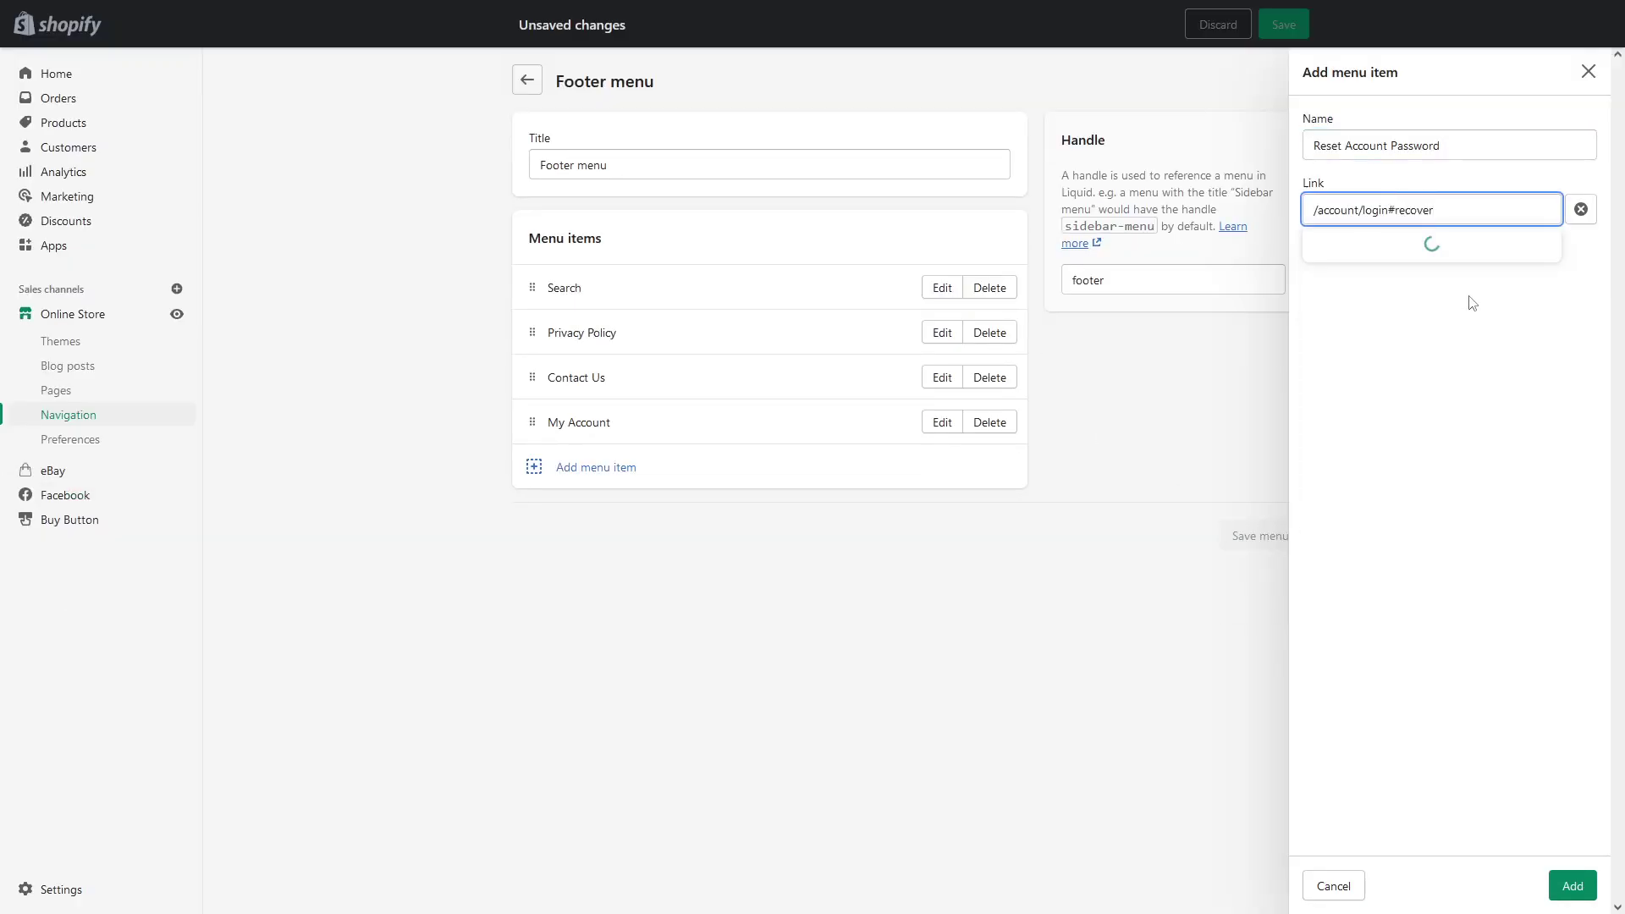
click(1390, 245)
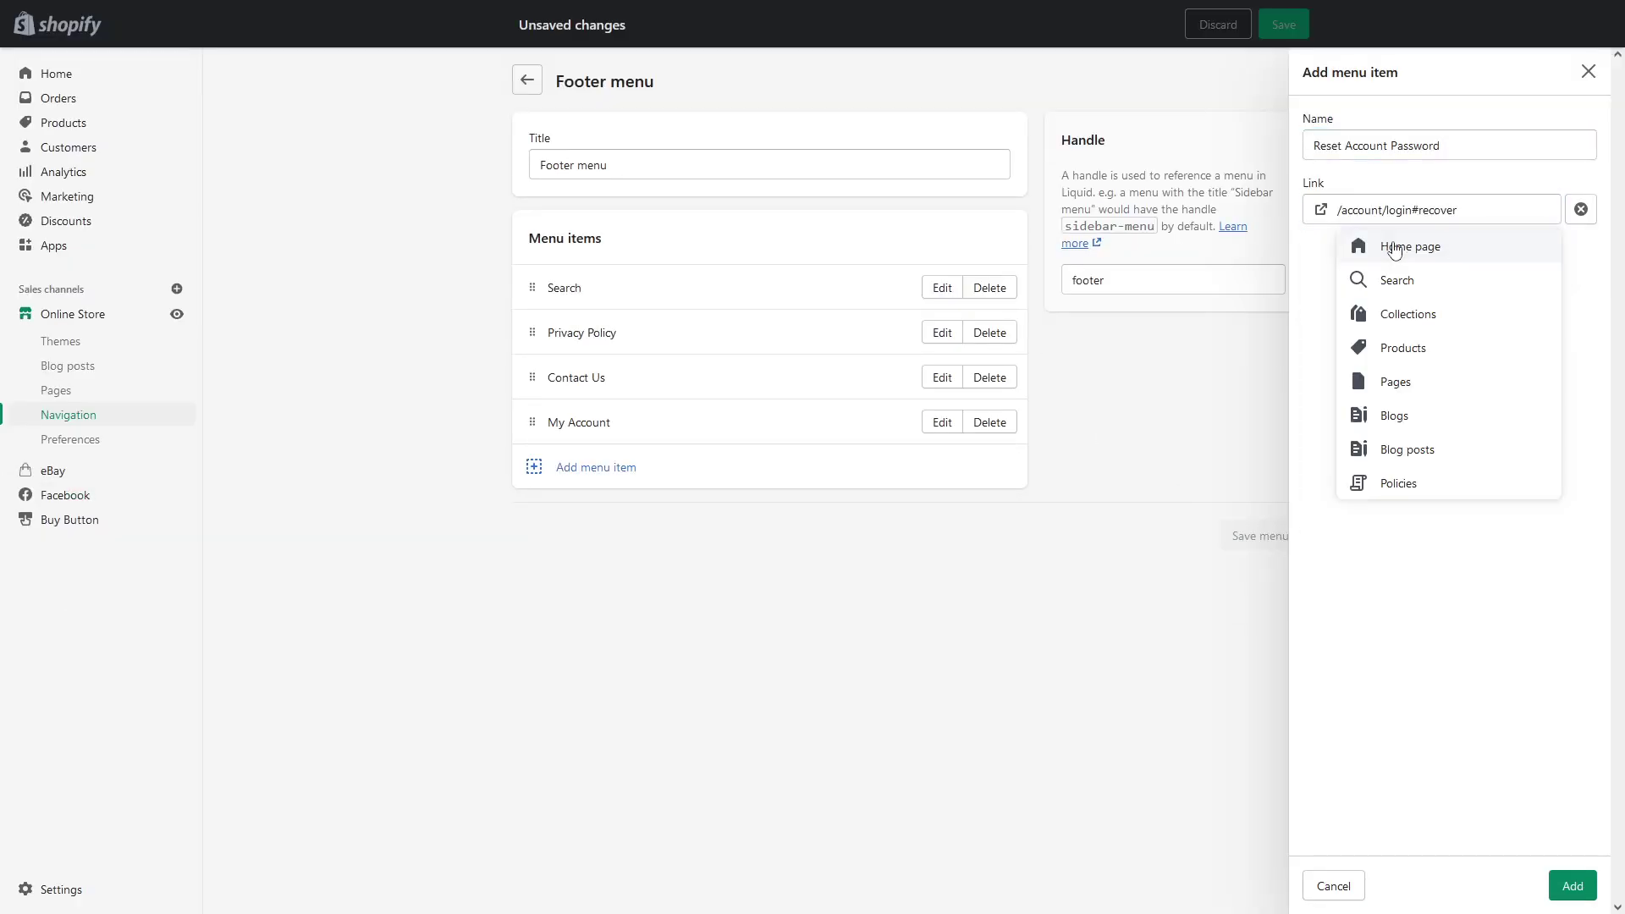
click(1574, 885)
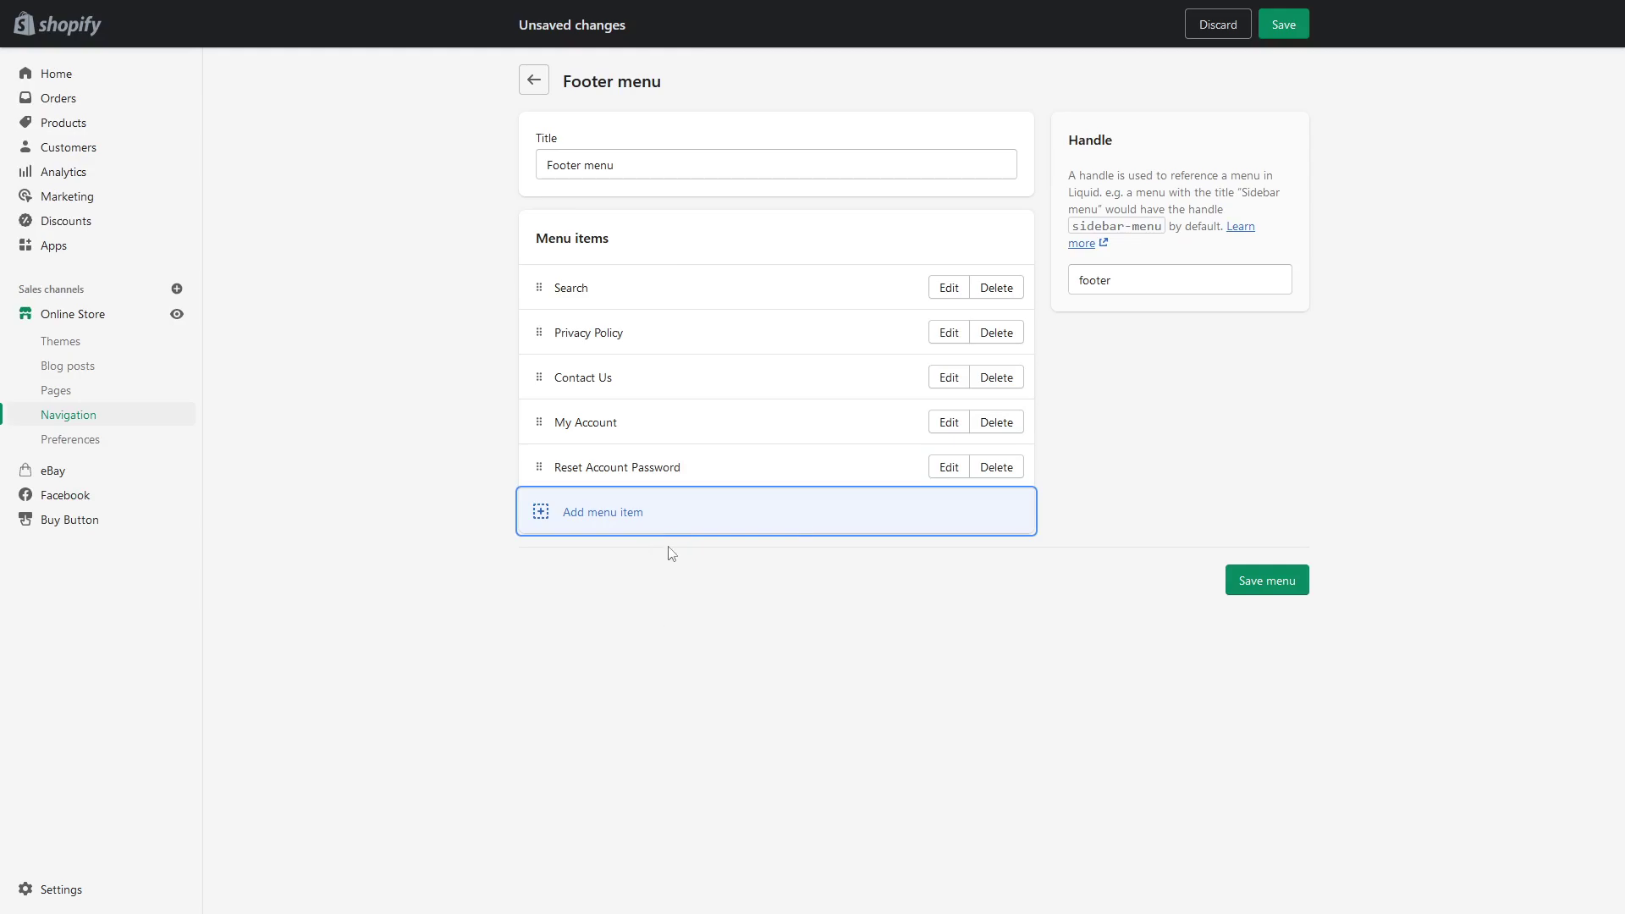
click(853, 19)
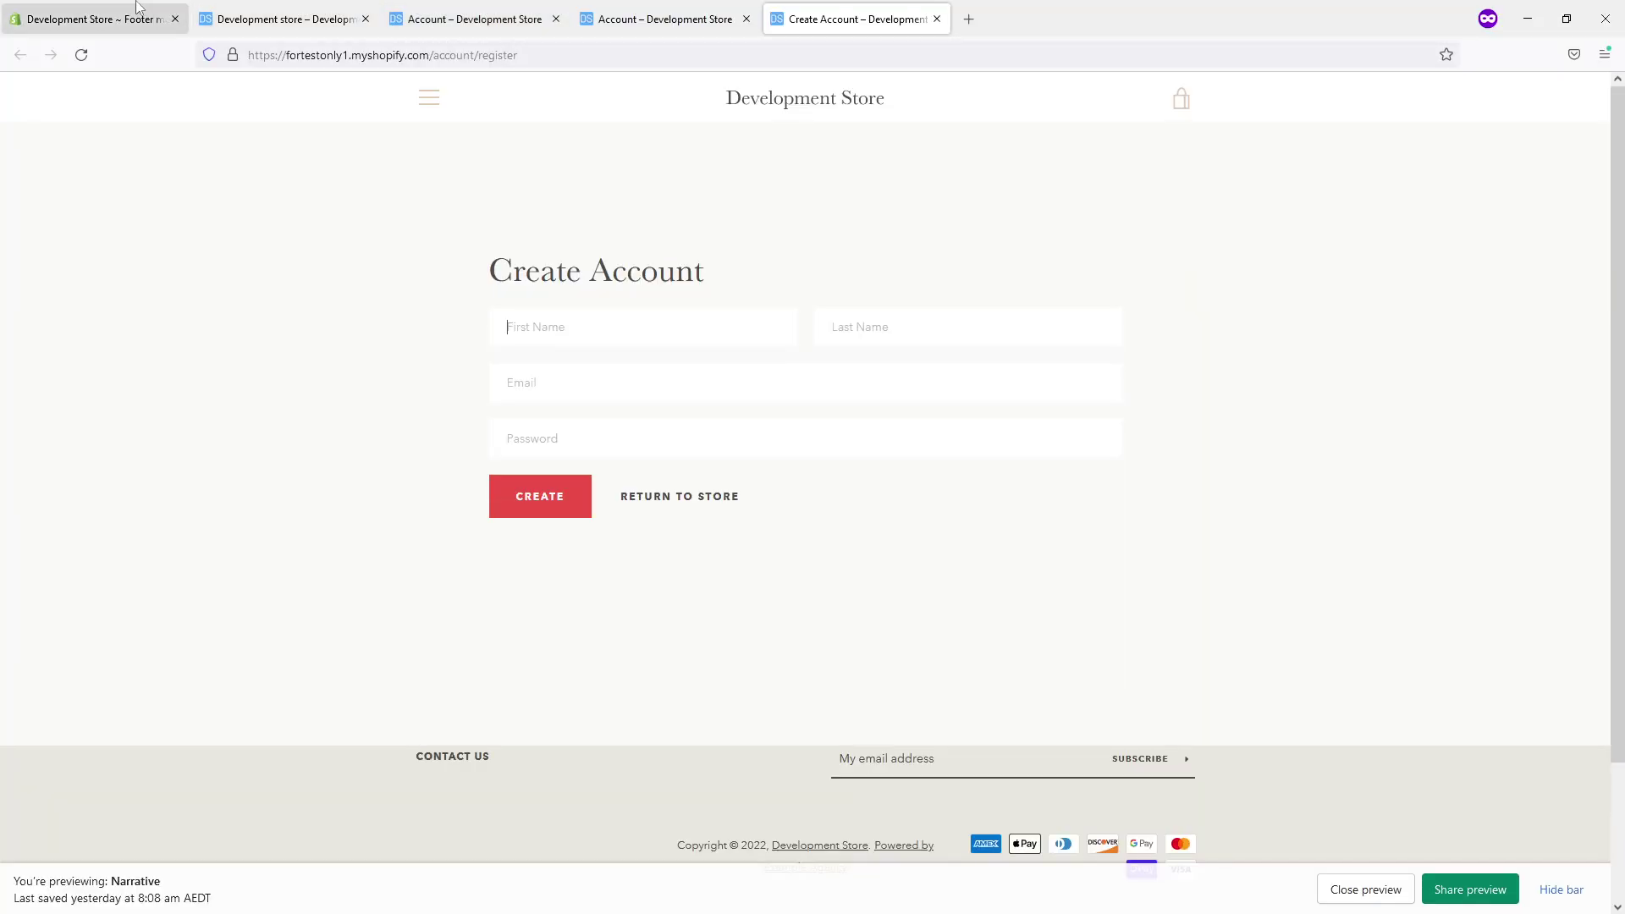
- Start a third Footer menu item and copy the /account/register path from the storefront
click(137, 6)
click(631, 502)
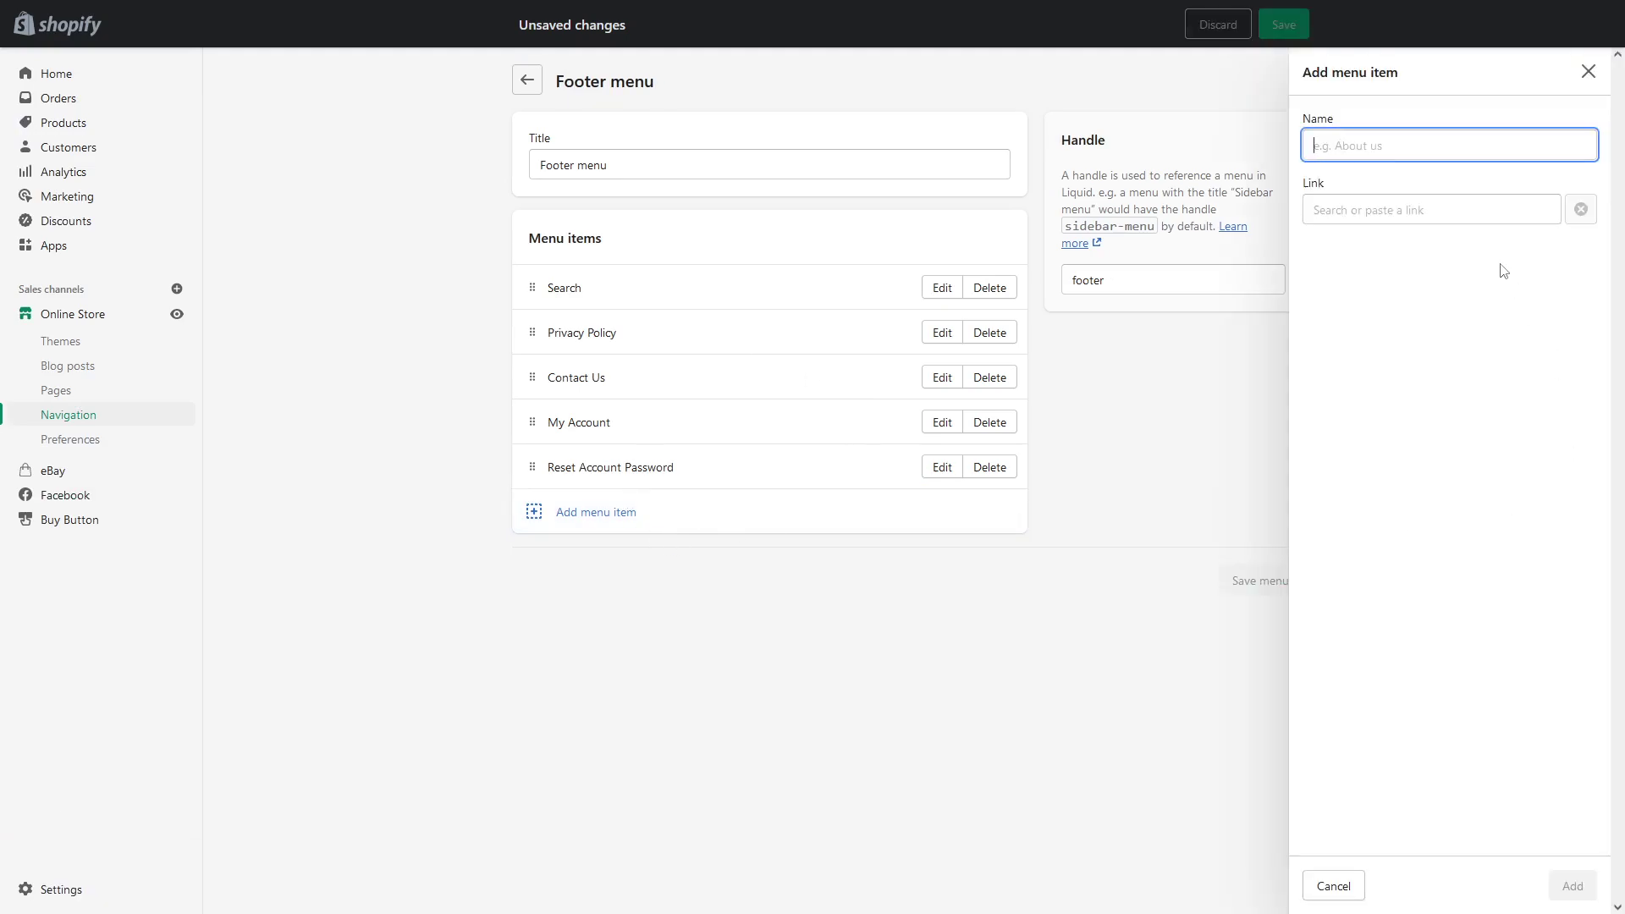
text(Create Account)
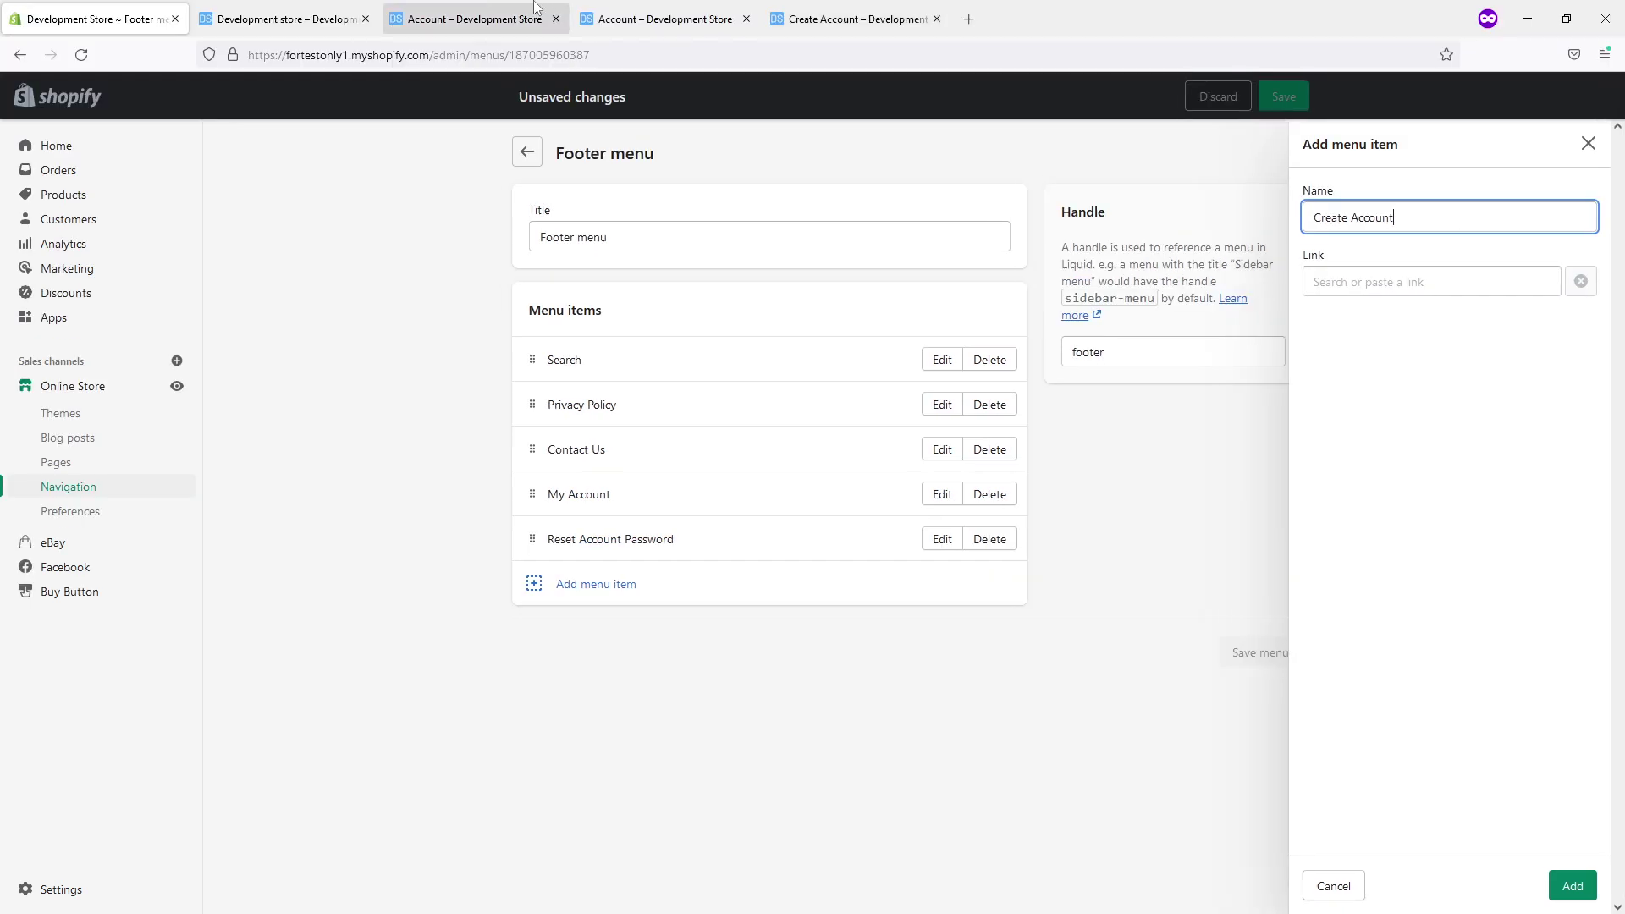
click(825, 20)
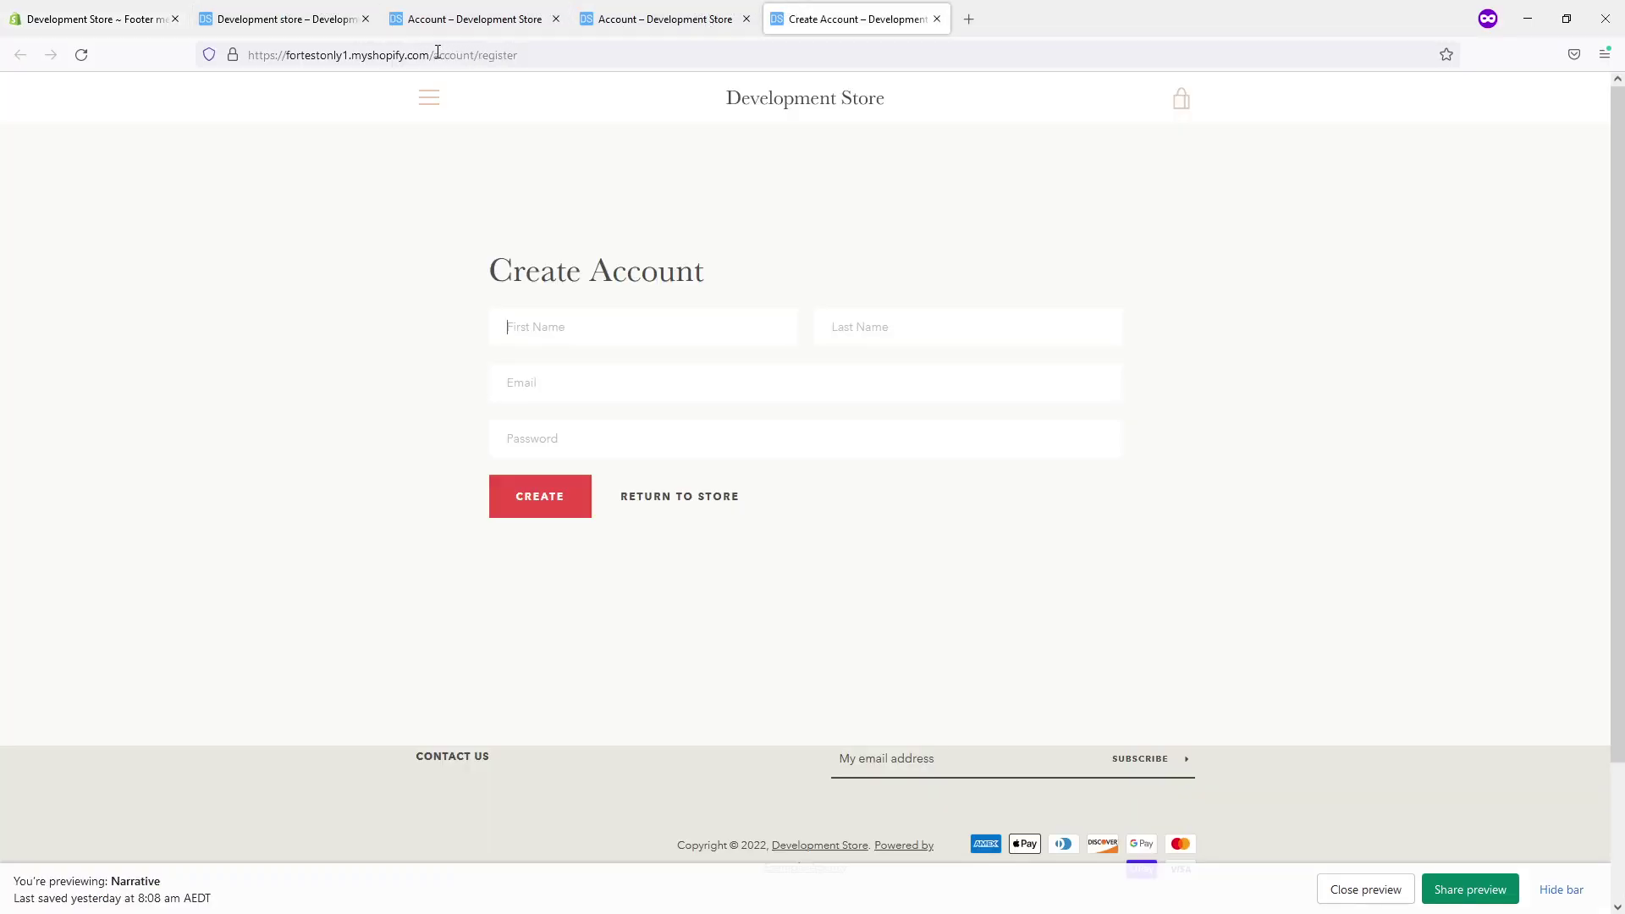
drag(430, 55, 608, 56)
key(ctrl+c)
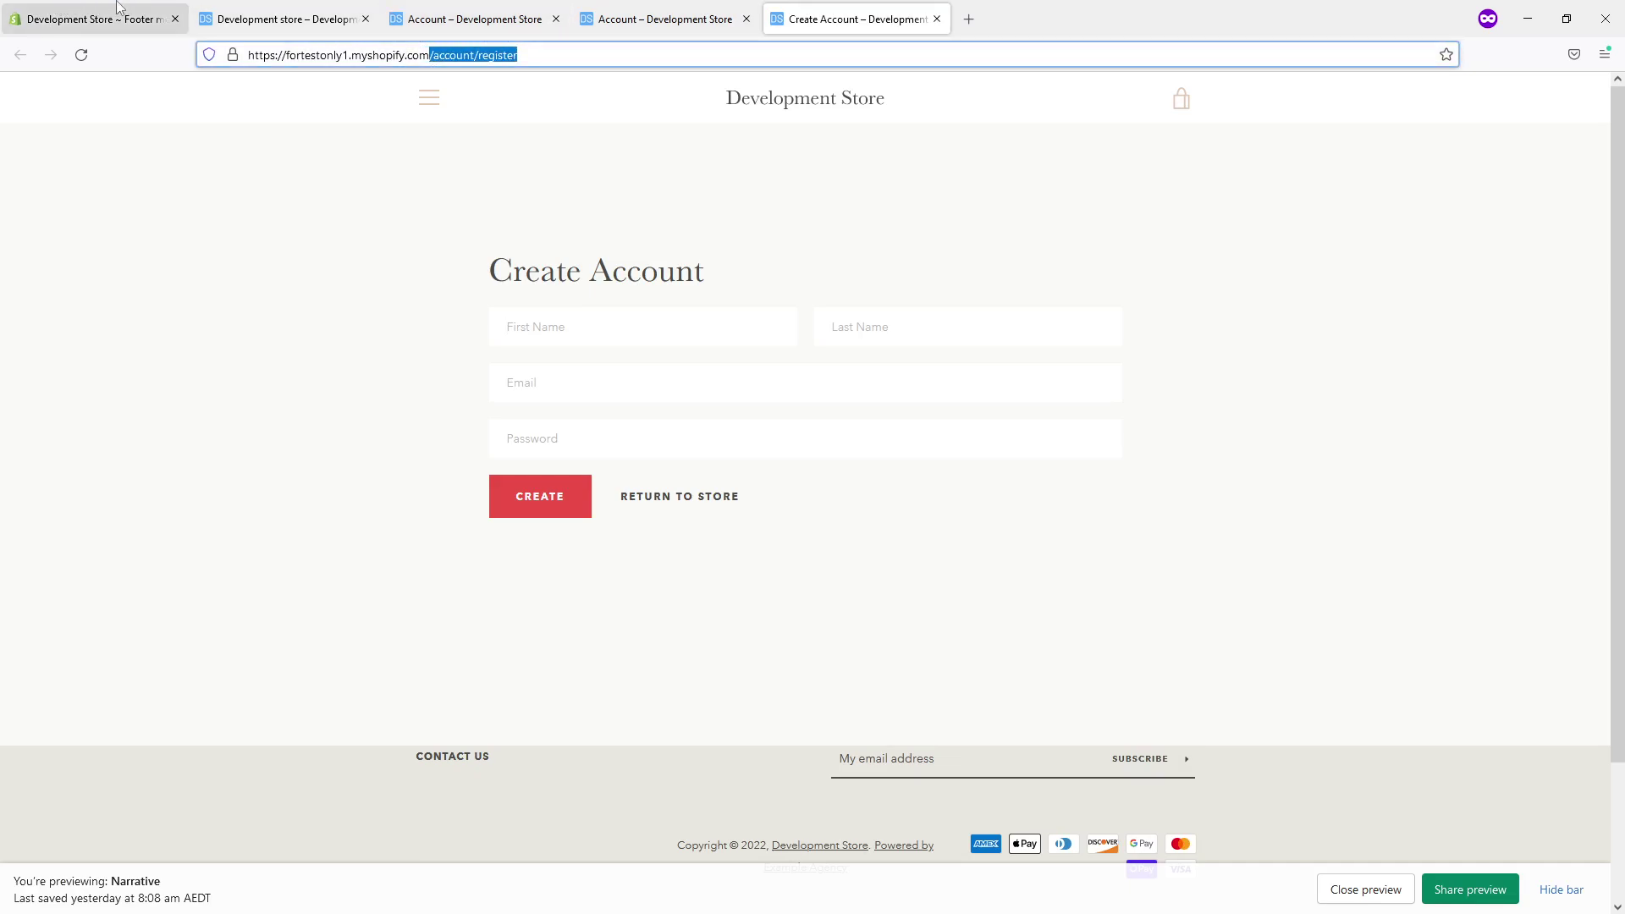
- Link the Create Account item to /account/register and add it to the Footer menu
click(89, 19)
click(1391, 214)
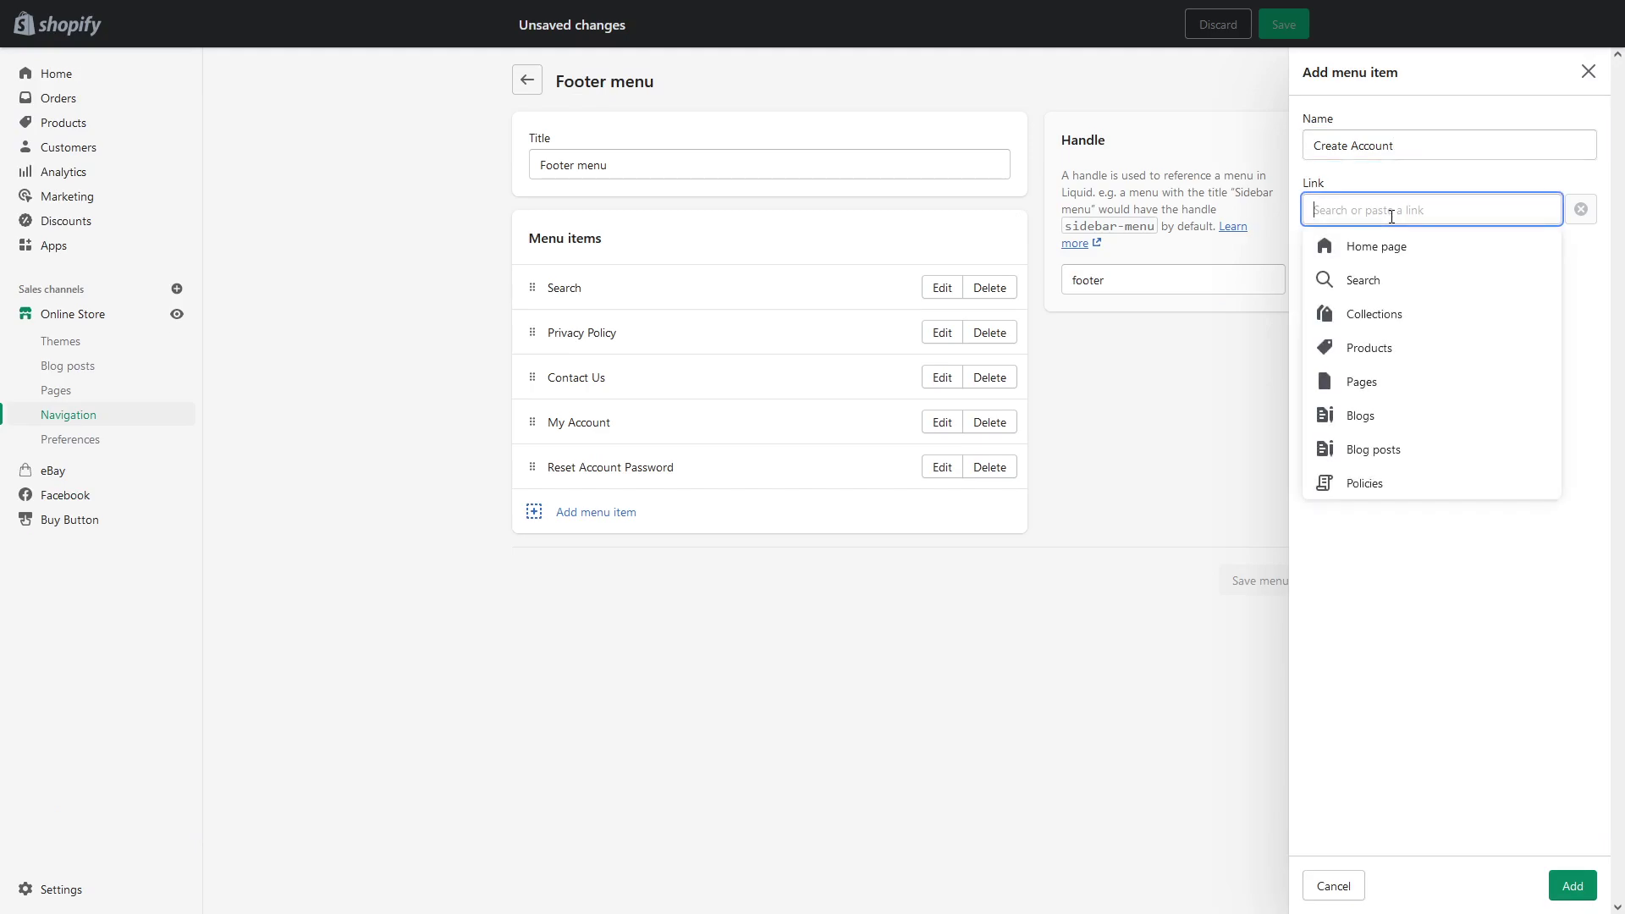
key(ctrl+v)
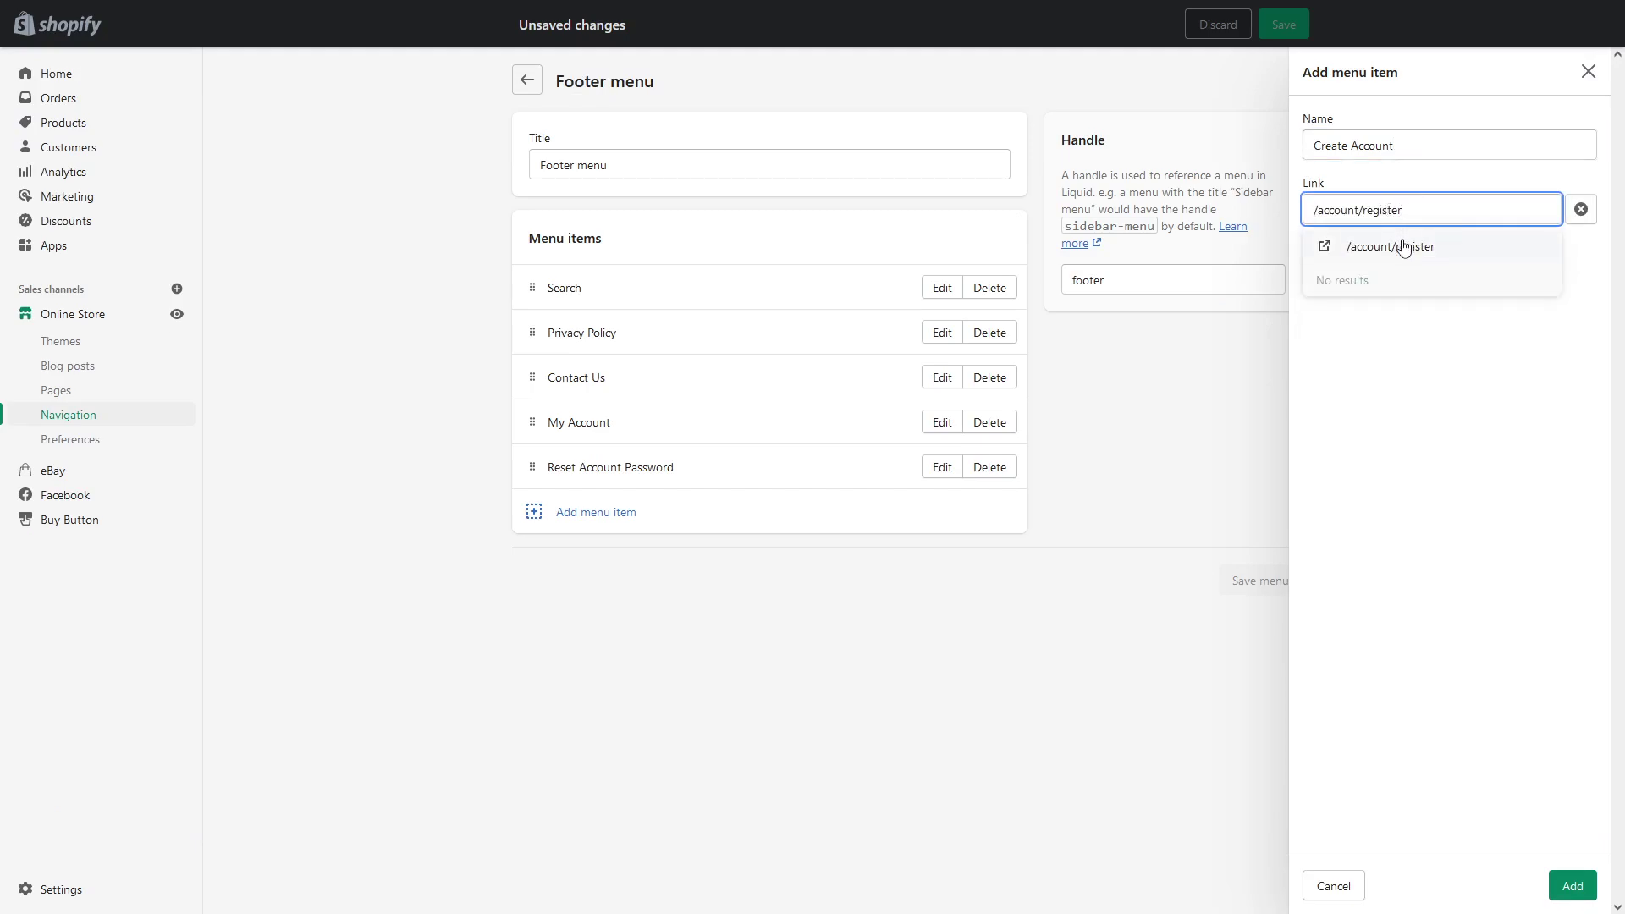
click(1404, 246)
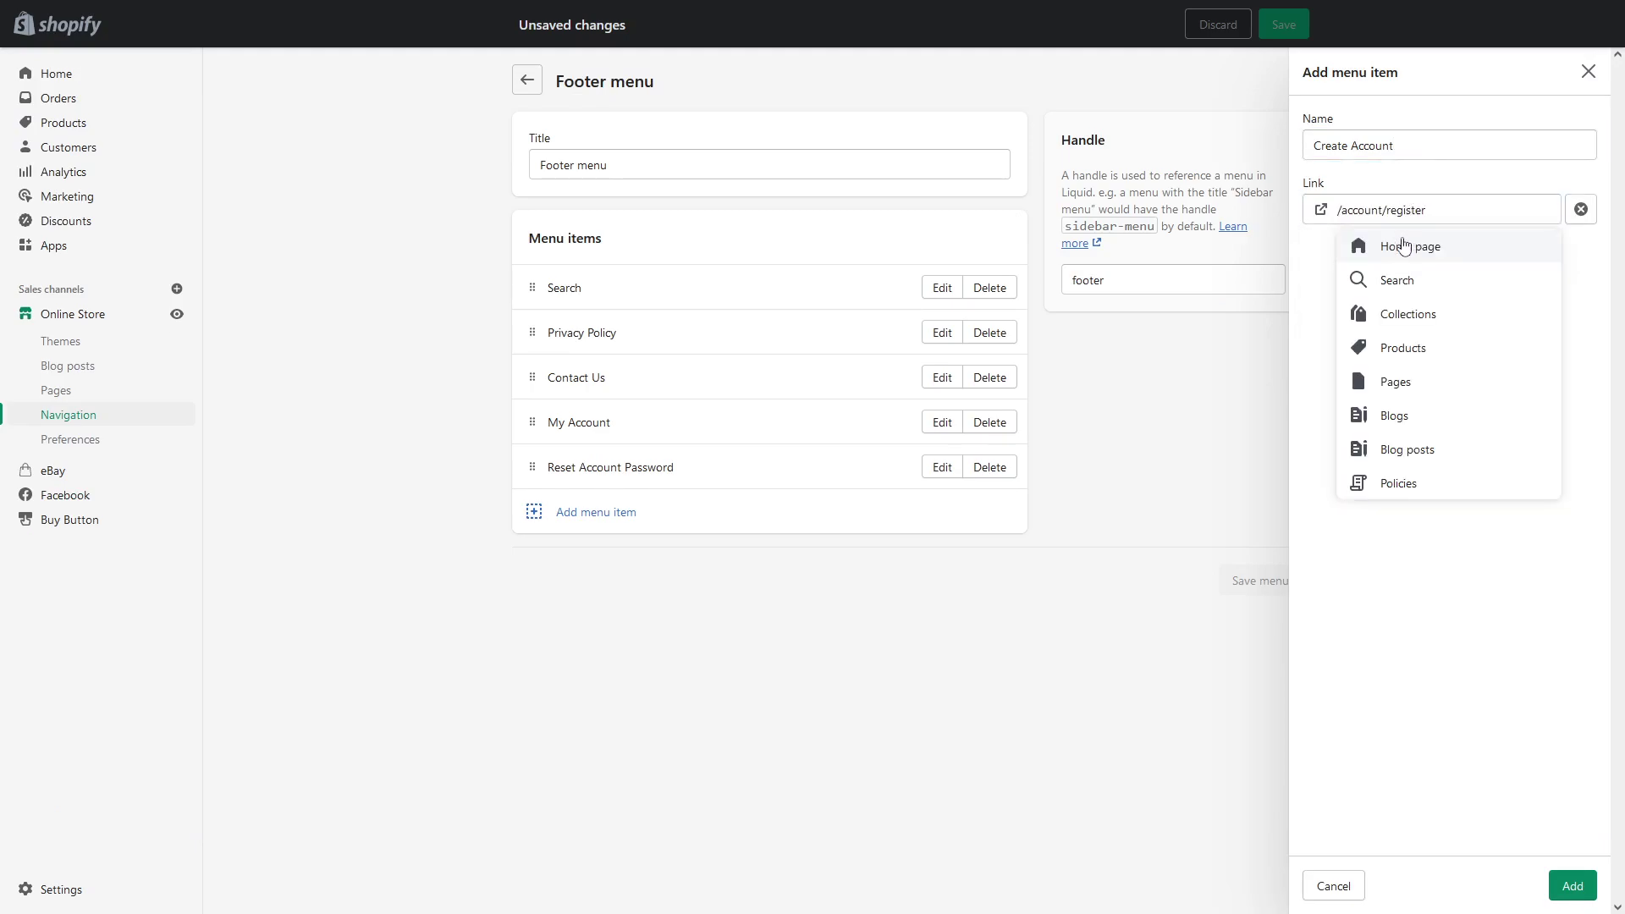
click(1572, 886)
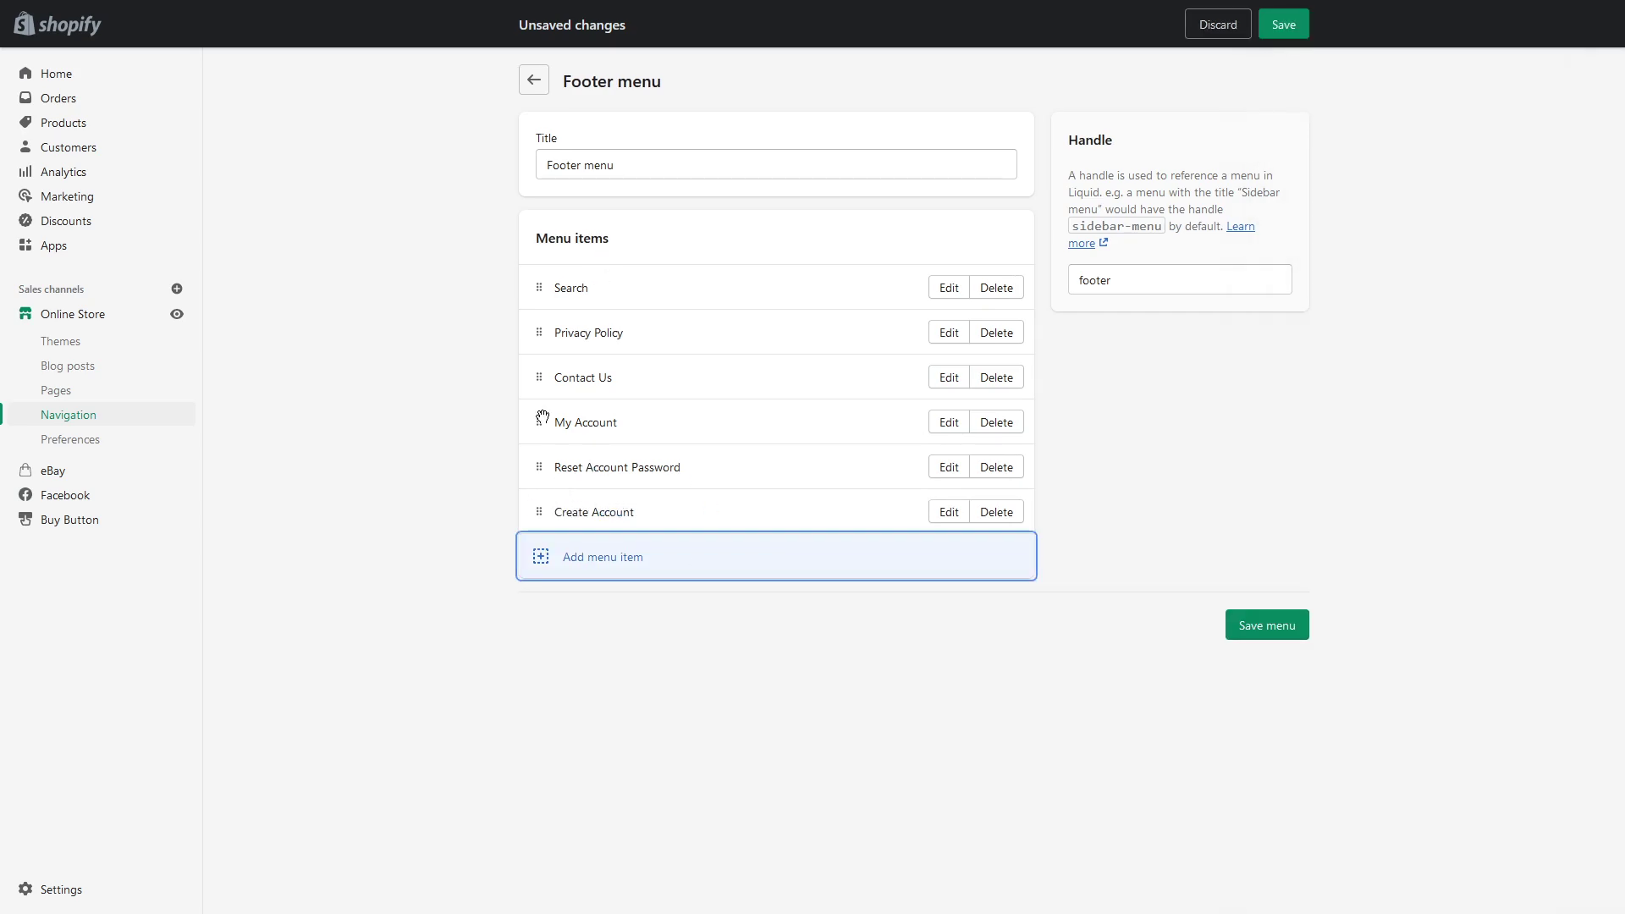
- Reorder the menu as My Account, Create Account, Reset Account Password first, and save it
drag(539, 422, 554, 369)
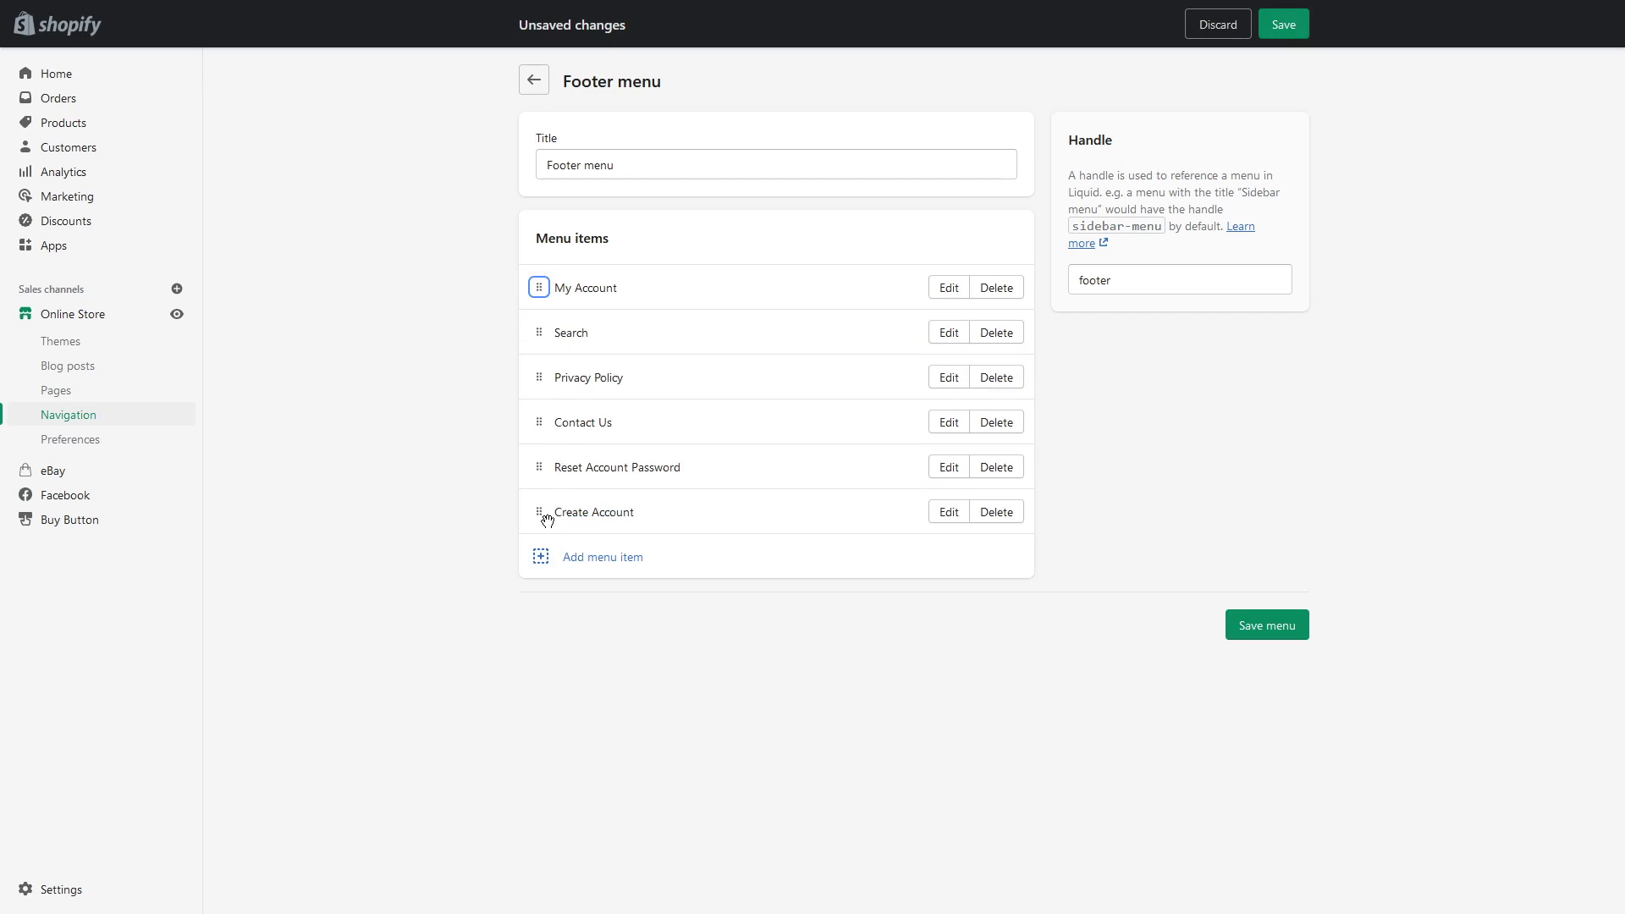
drag(547, 519, 566, 380)
drag(537, 512, 548, 369)
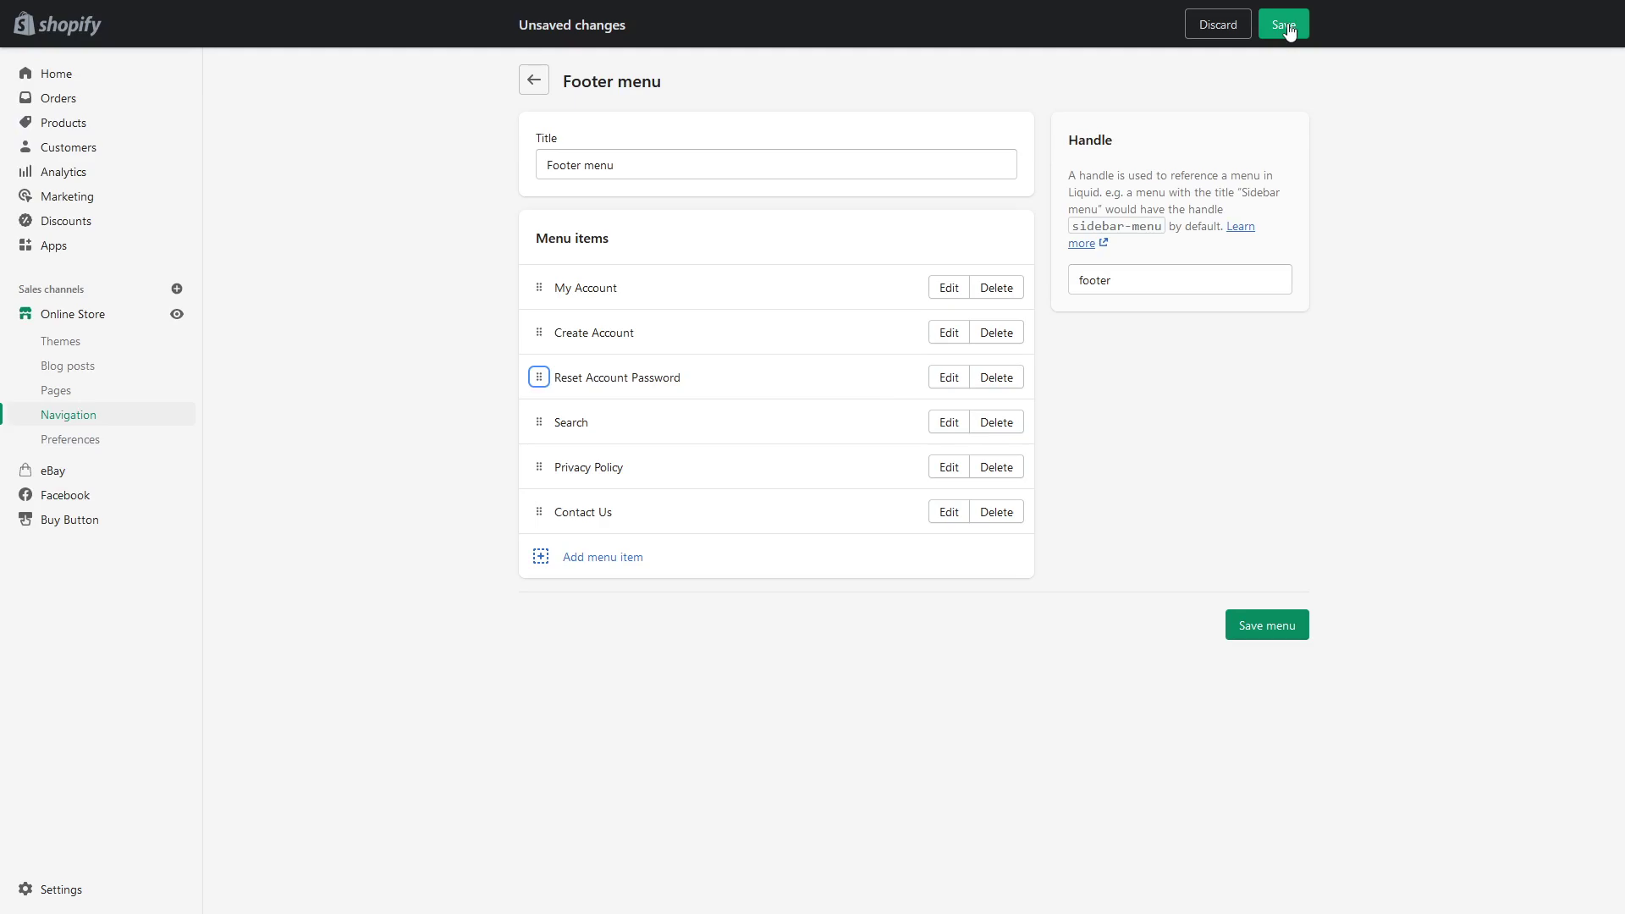
click(1285, 25)
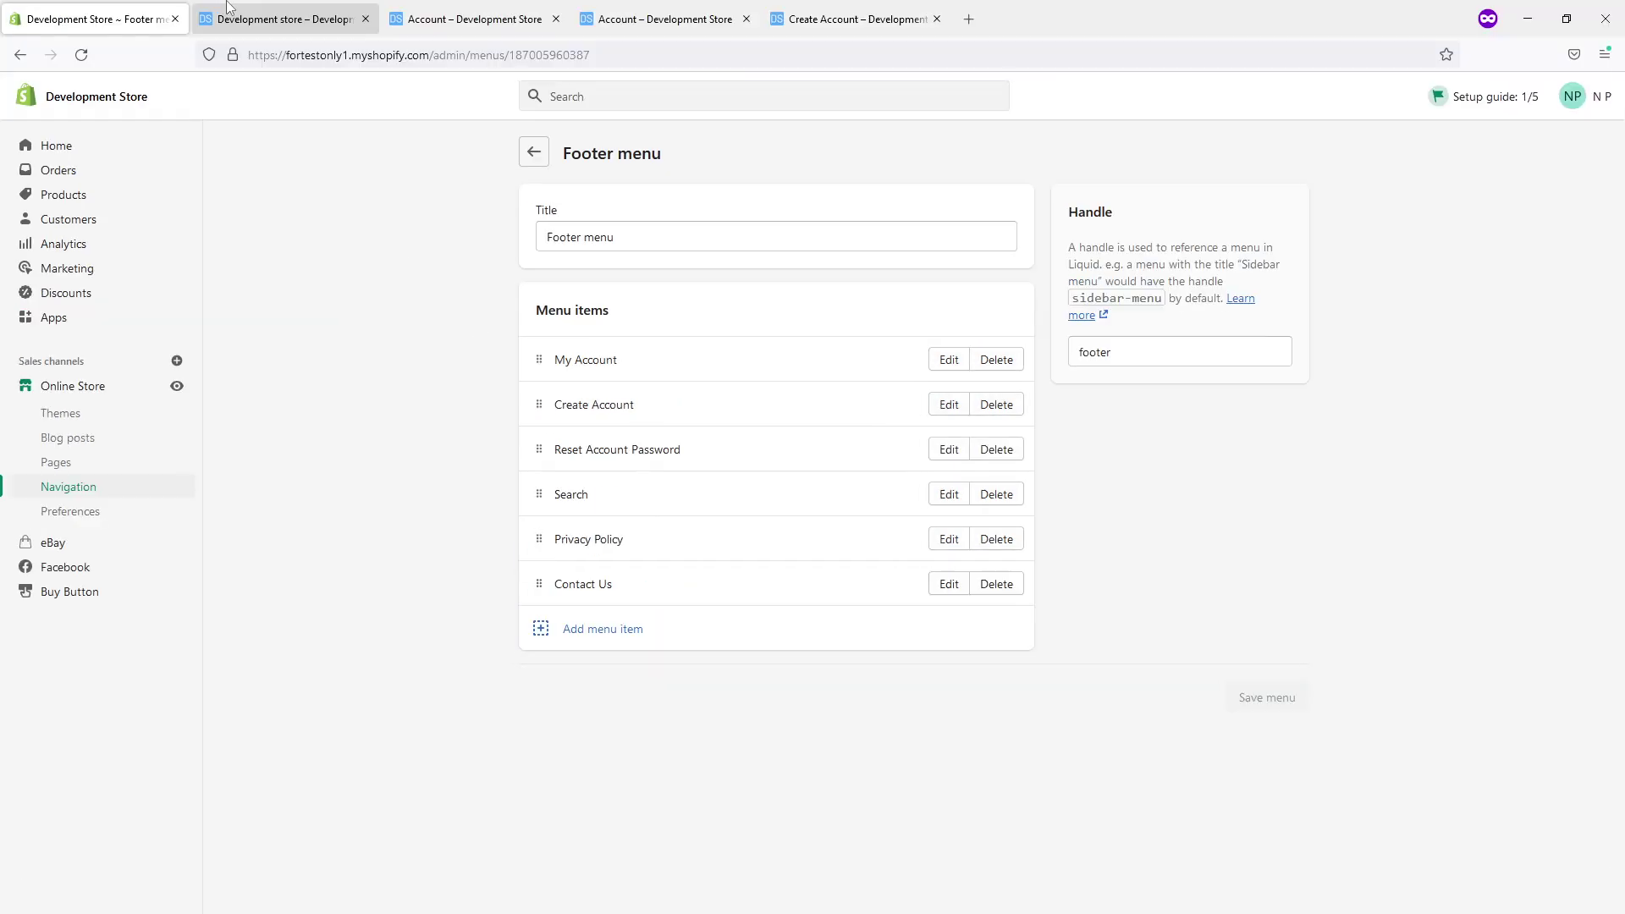
- Reload the storefront preview until the footer shows the three new account links
click(315, 26)
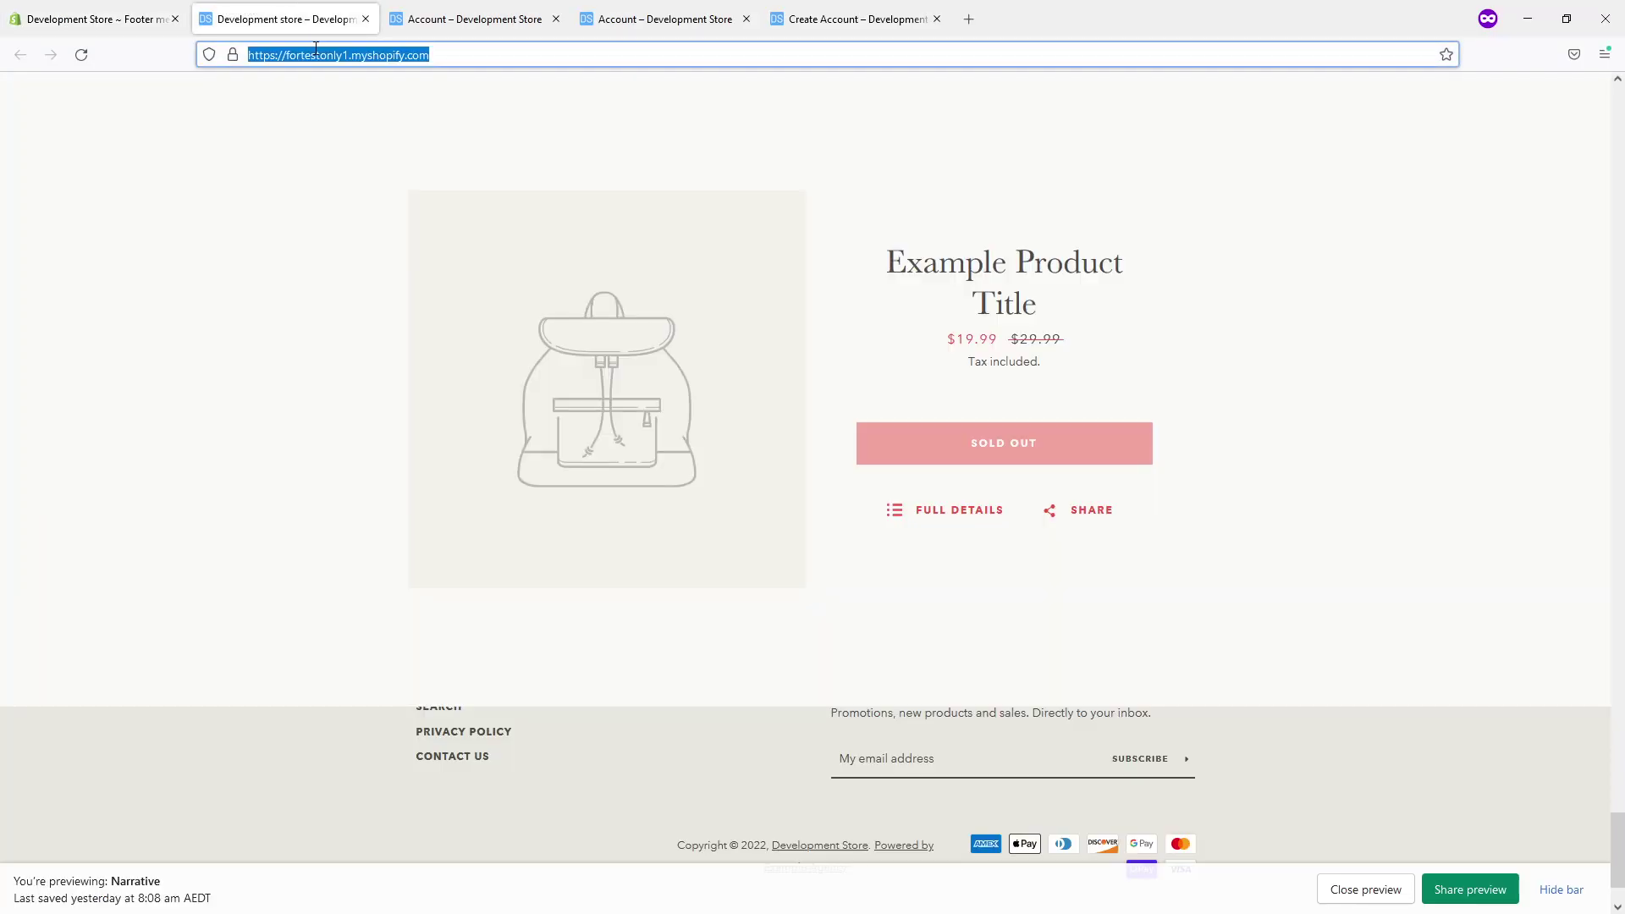
key(Return)
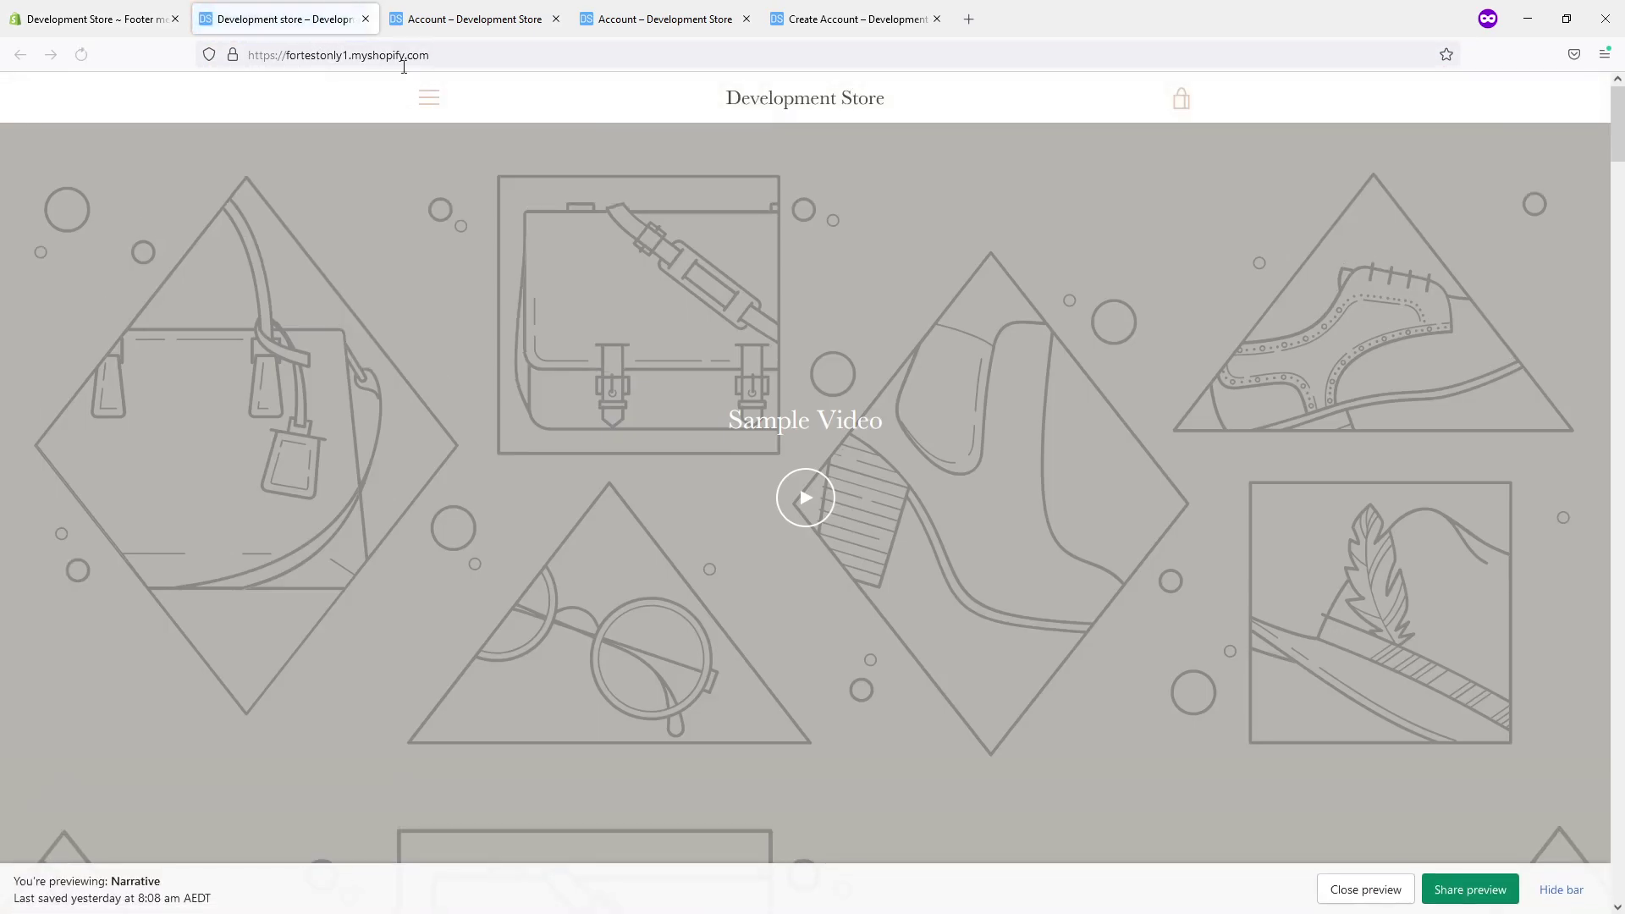
scroll(671, 397, down, 5)
scroll(622, 293, down, 5)
scroll(623, 293, down, 5)
scroll(578, 265, down, 5)
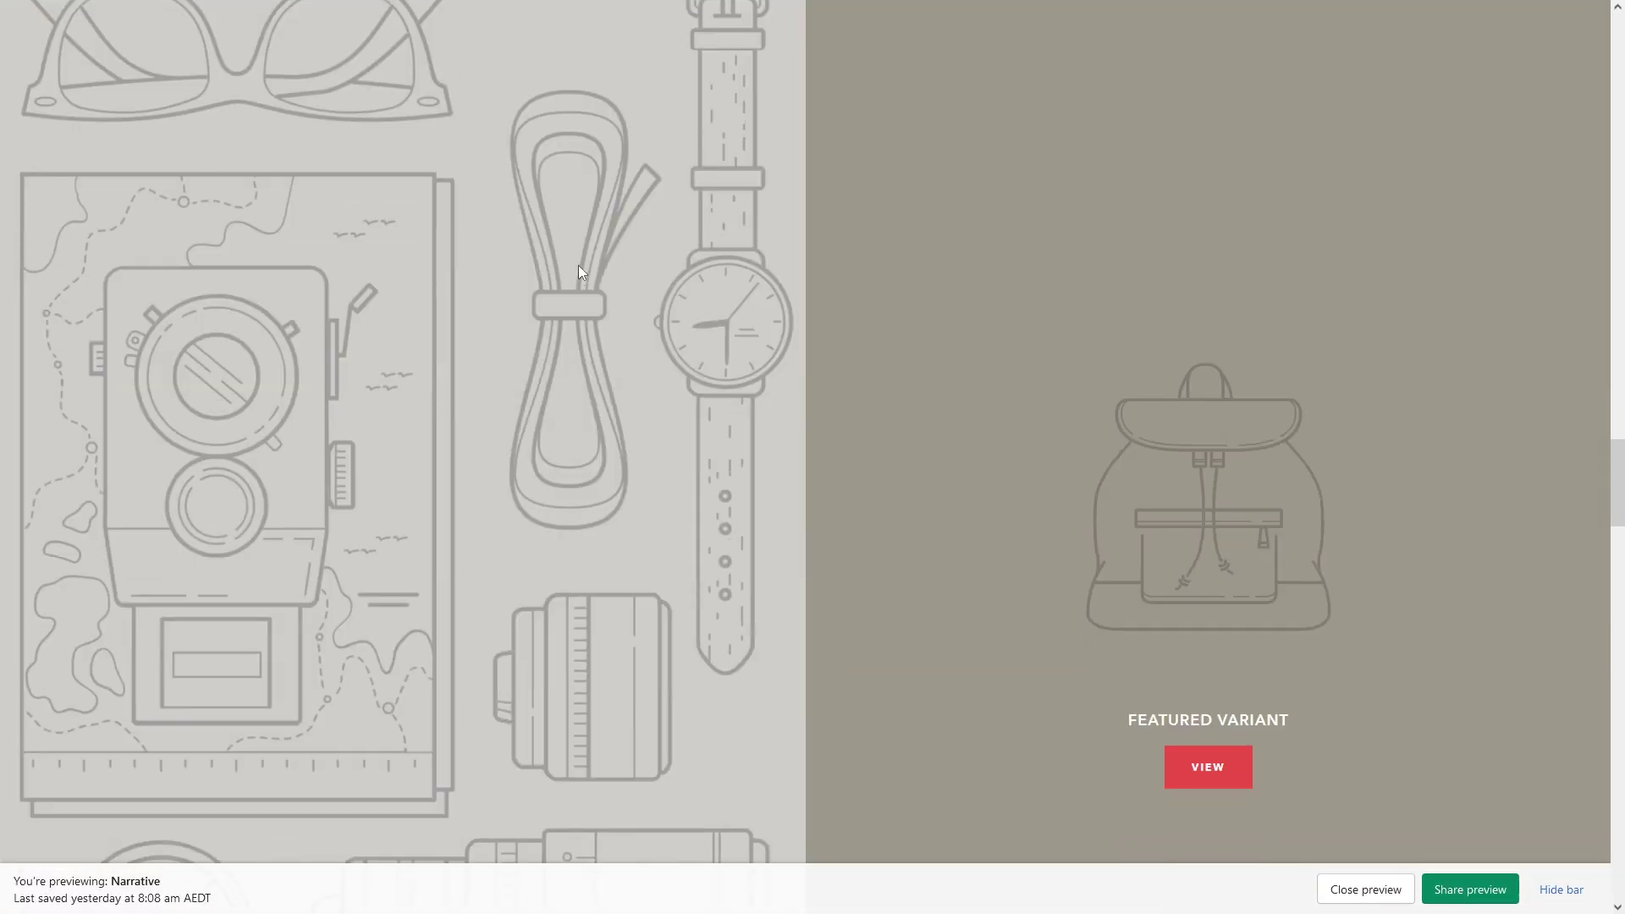
scroll(606, 199, down, 5)
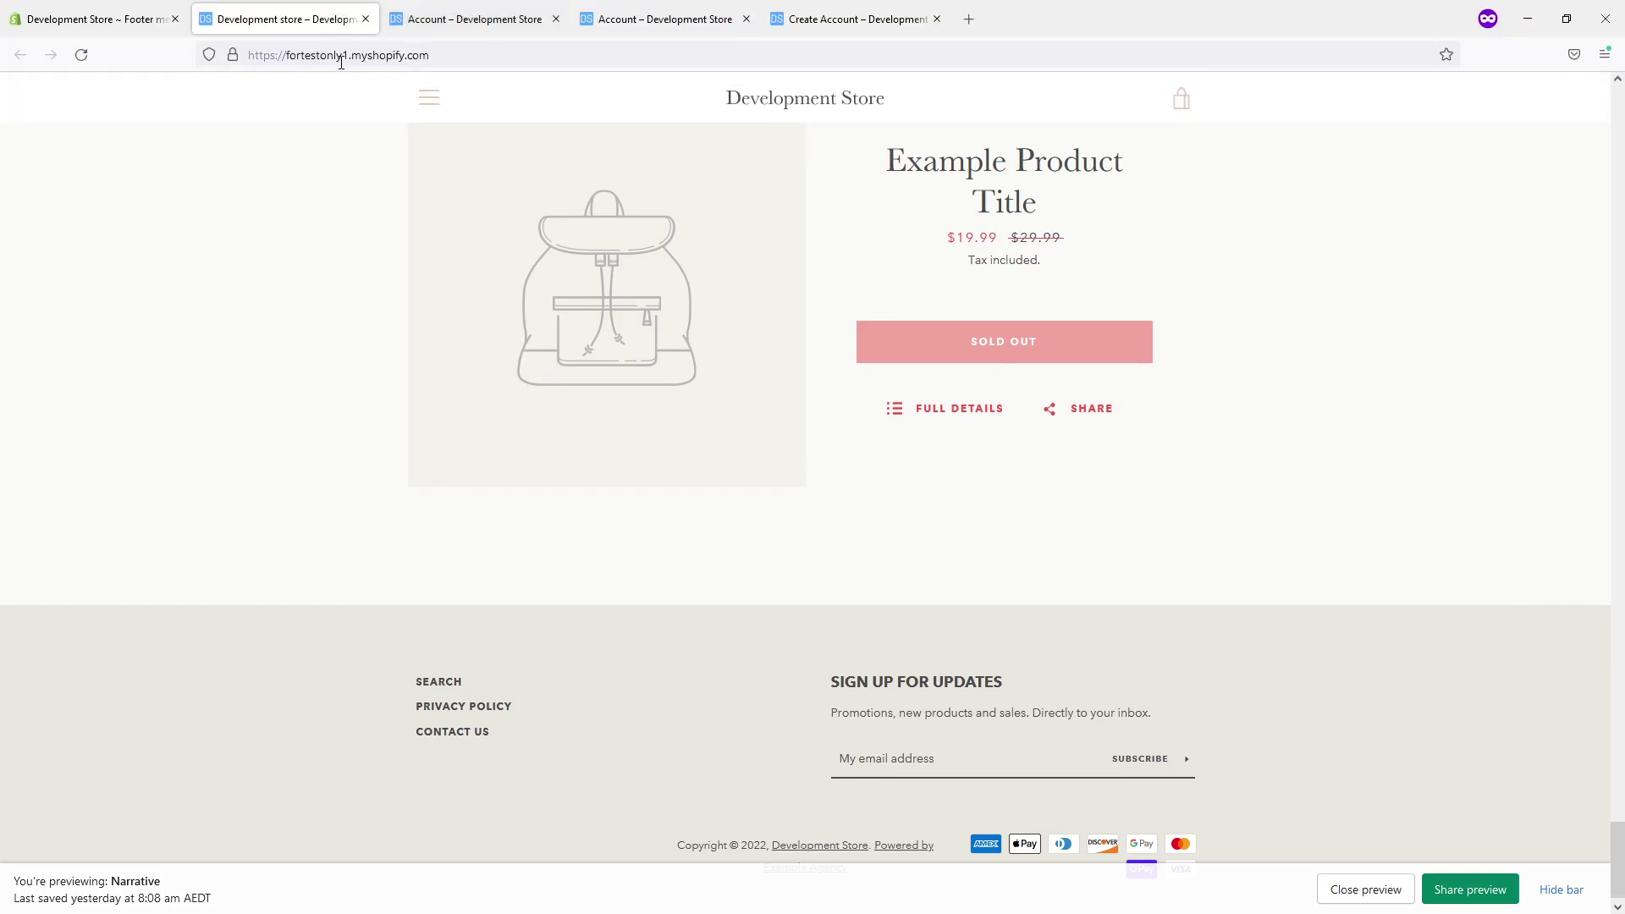
click(340, 61)
key(Return)
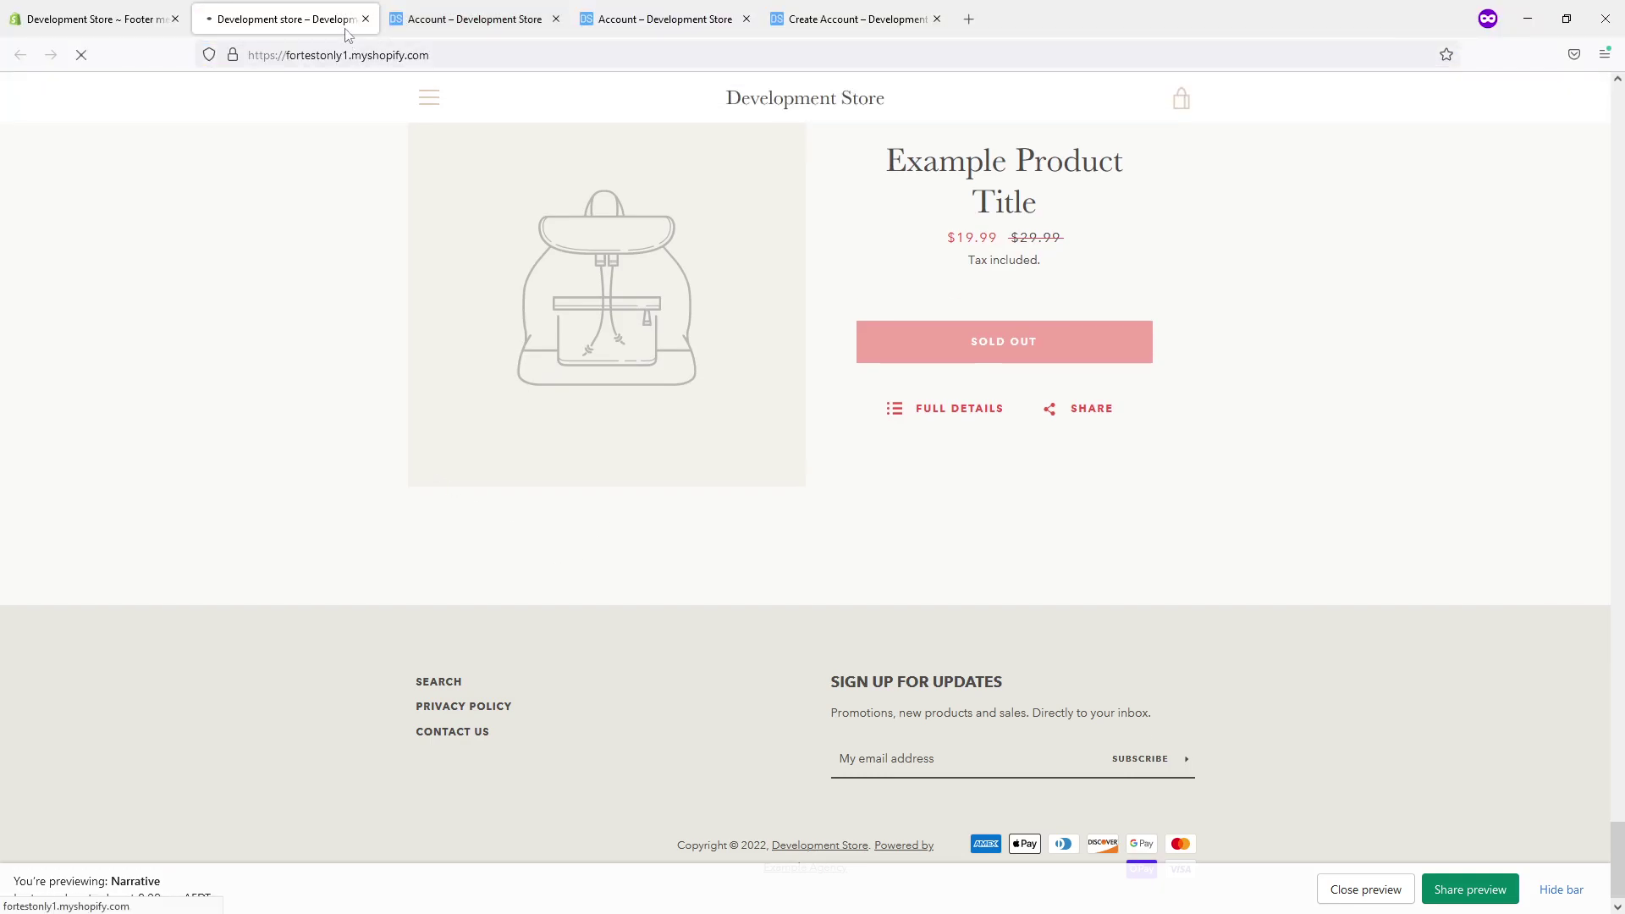
scroll(432, 464, down, 5)
scroll(432, 463, down, 5)
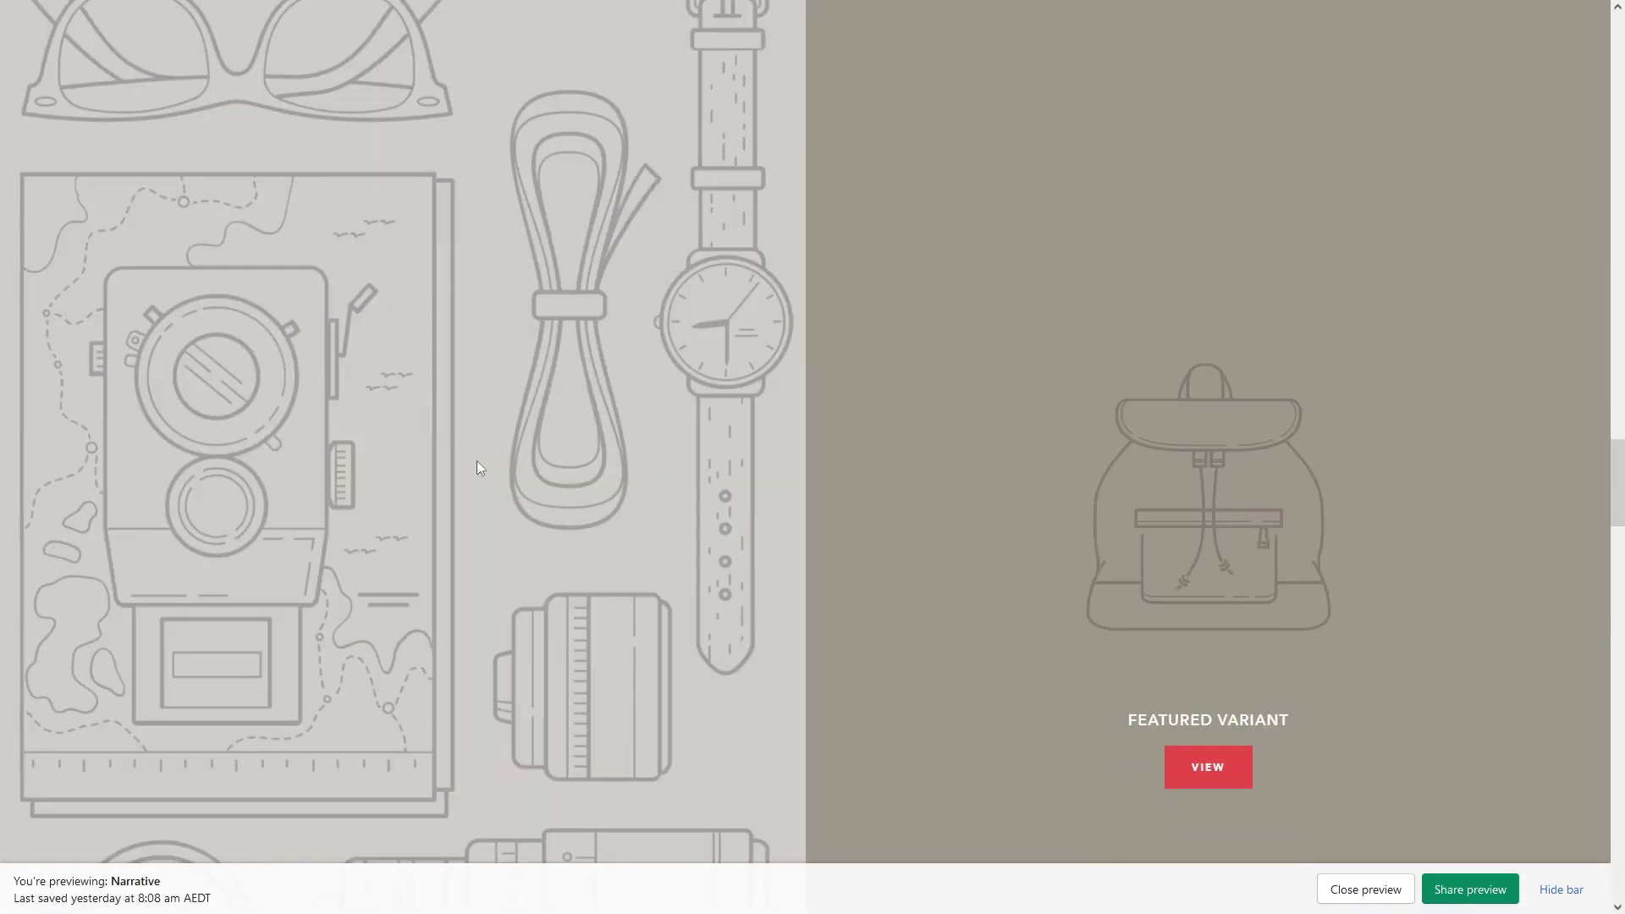
scroll(554, 333, down, 5)
scroll(551, 363, down, 3)
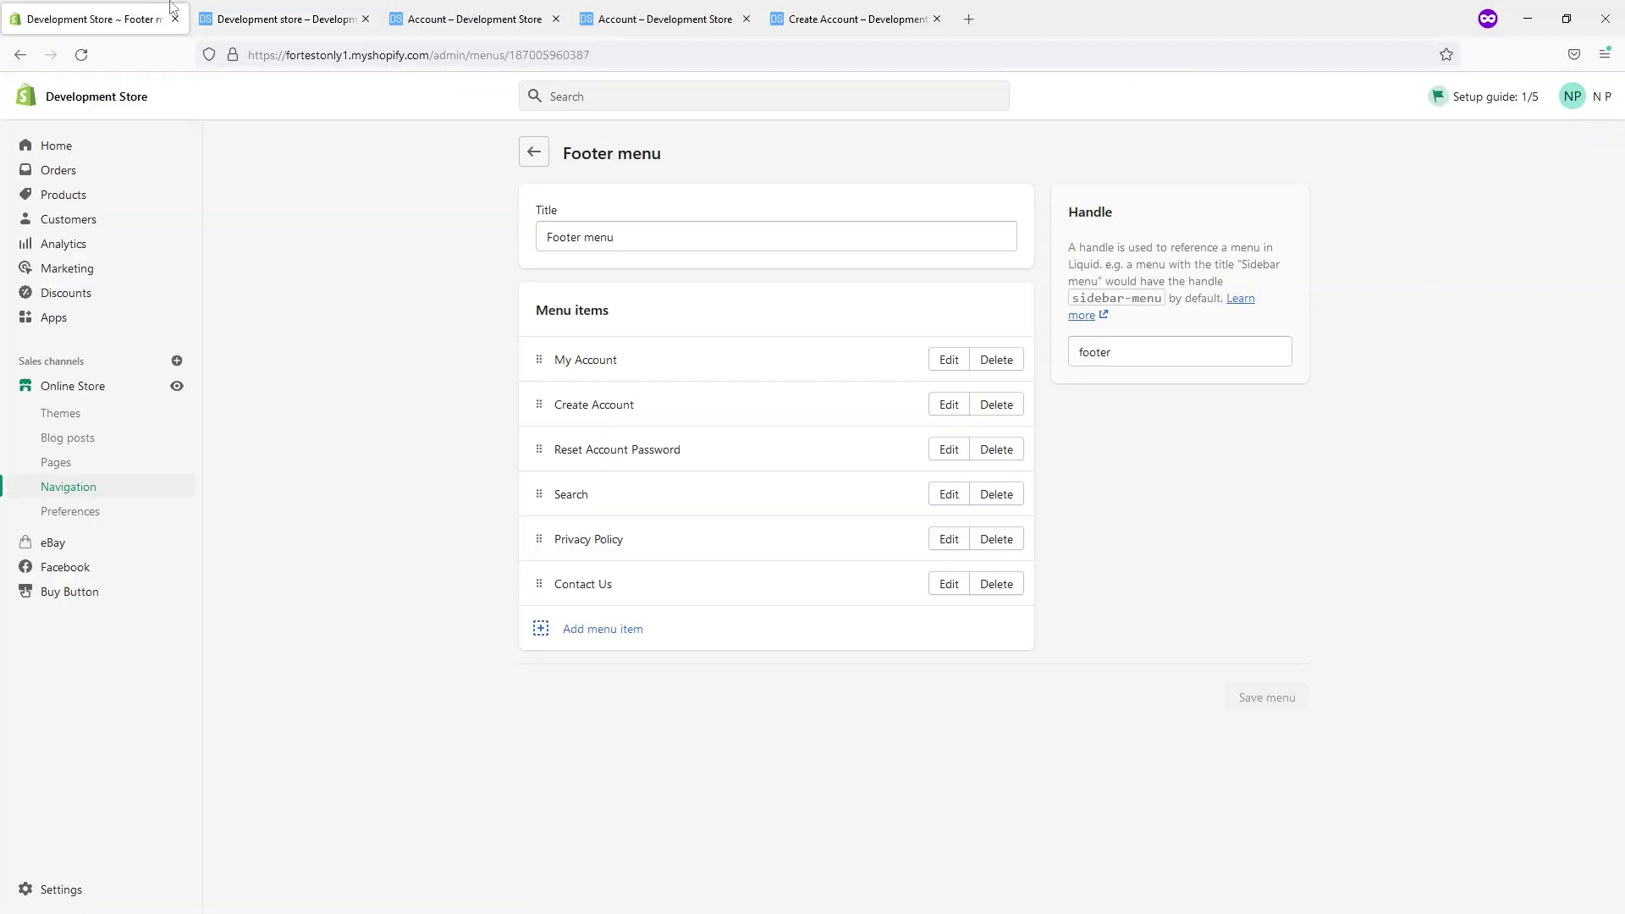
click(307, 14)
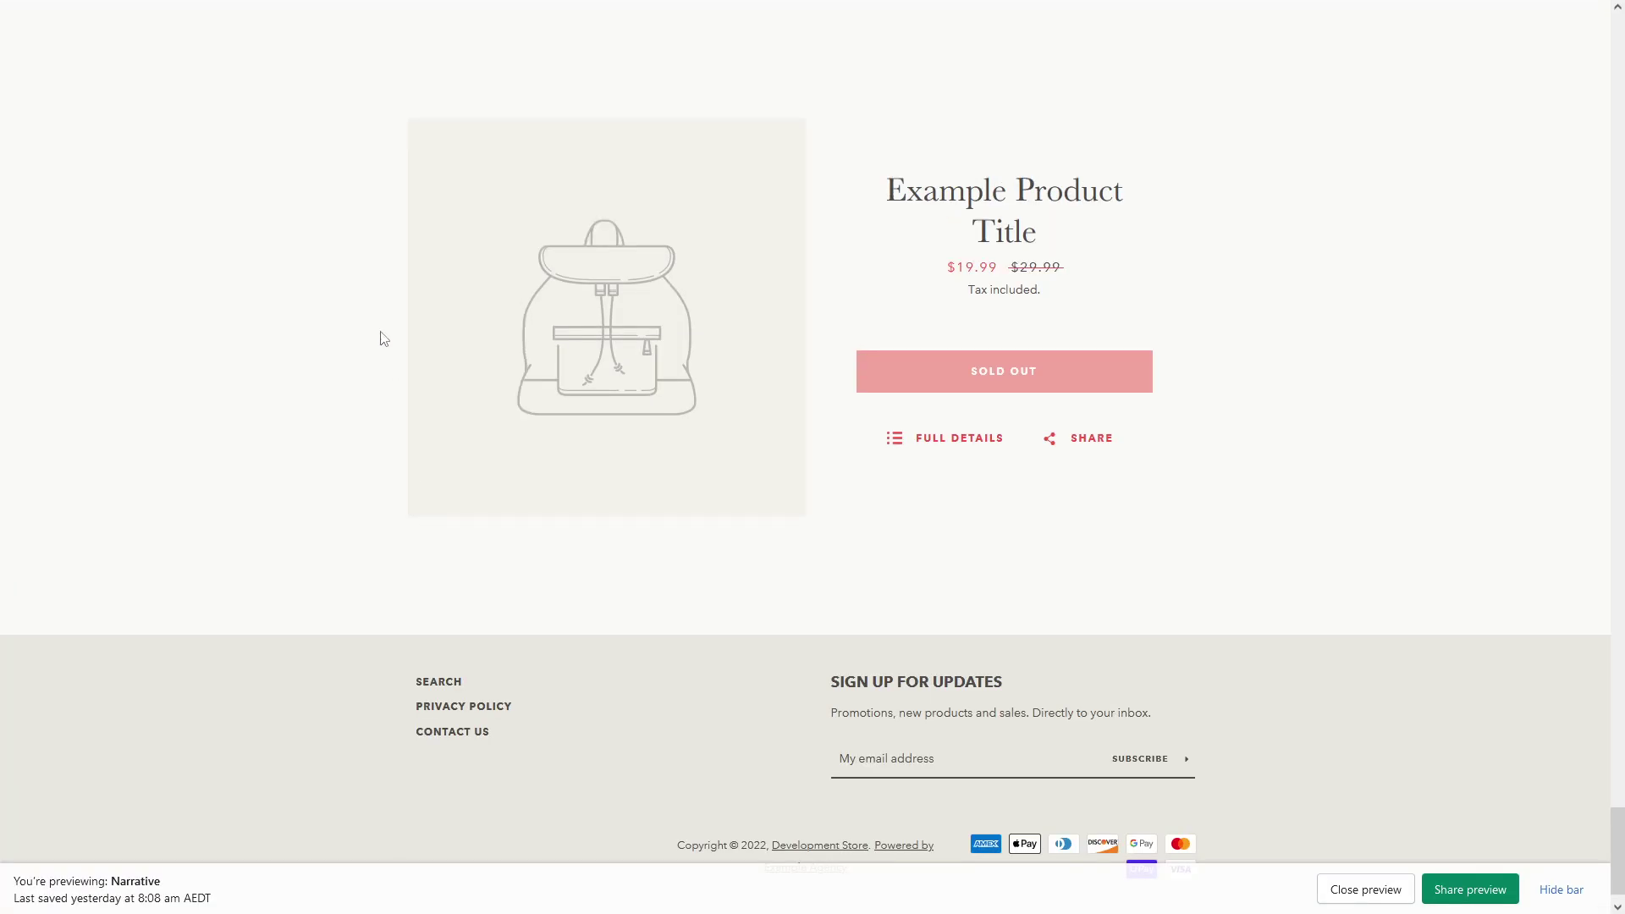
key(F5)
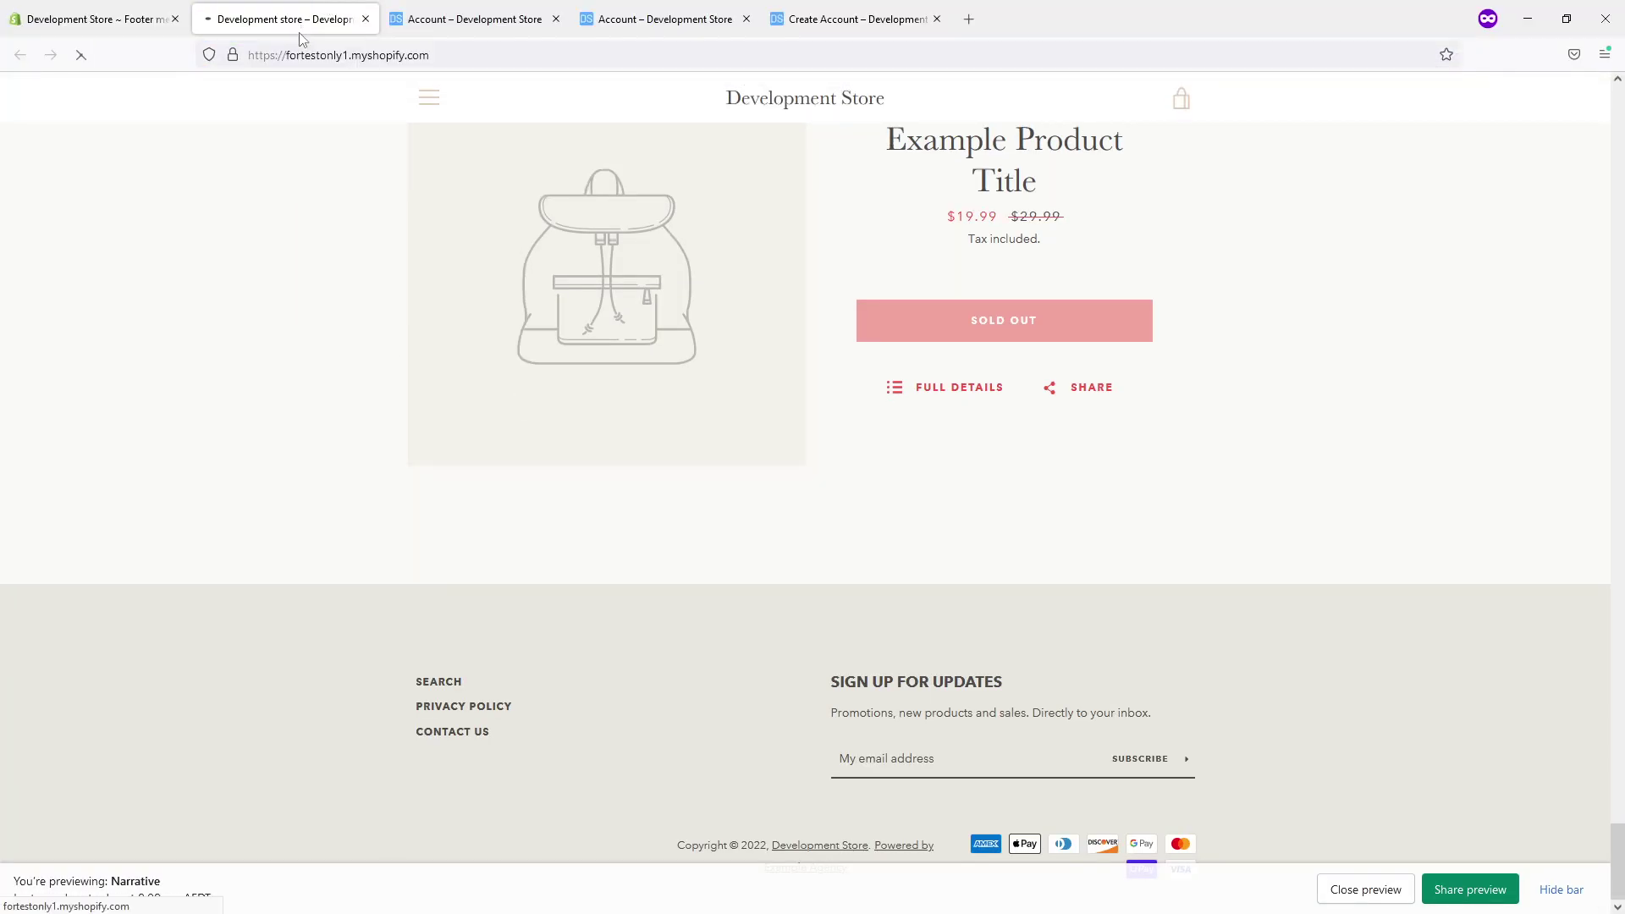
scroll(770, 444, down, 3)
scroll(770, 445, down, 5)
scroll(770, 445, down, 5)
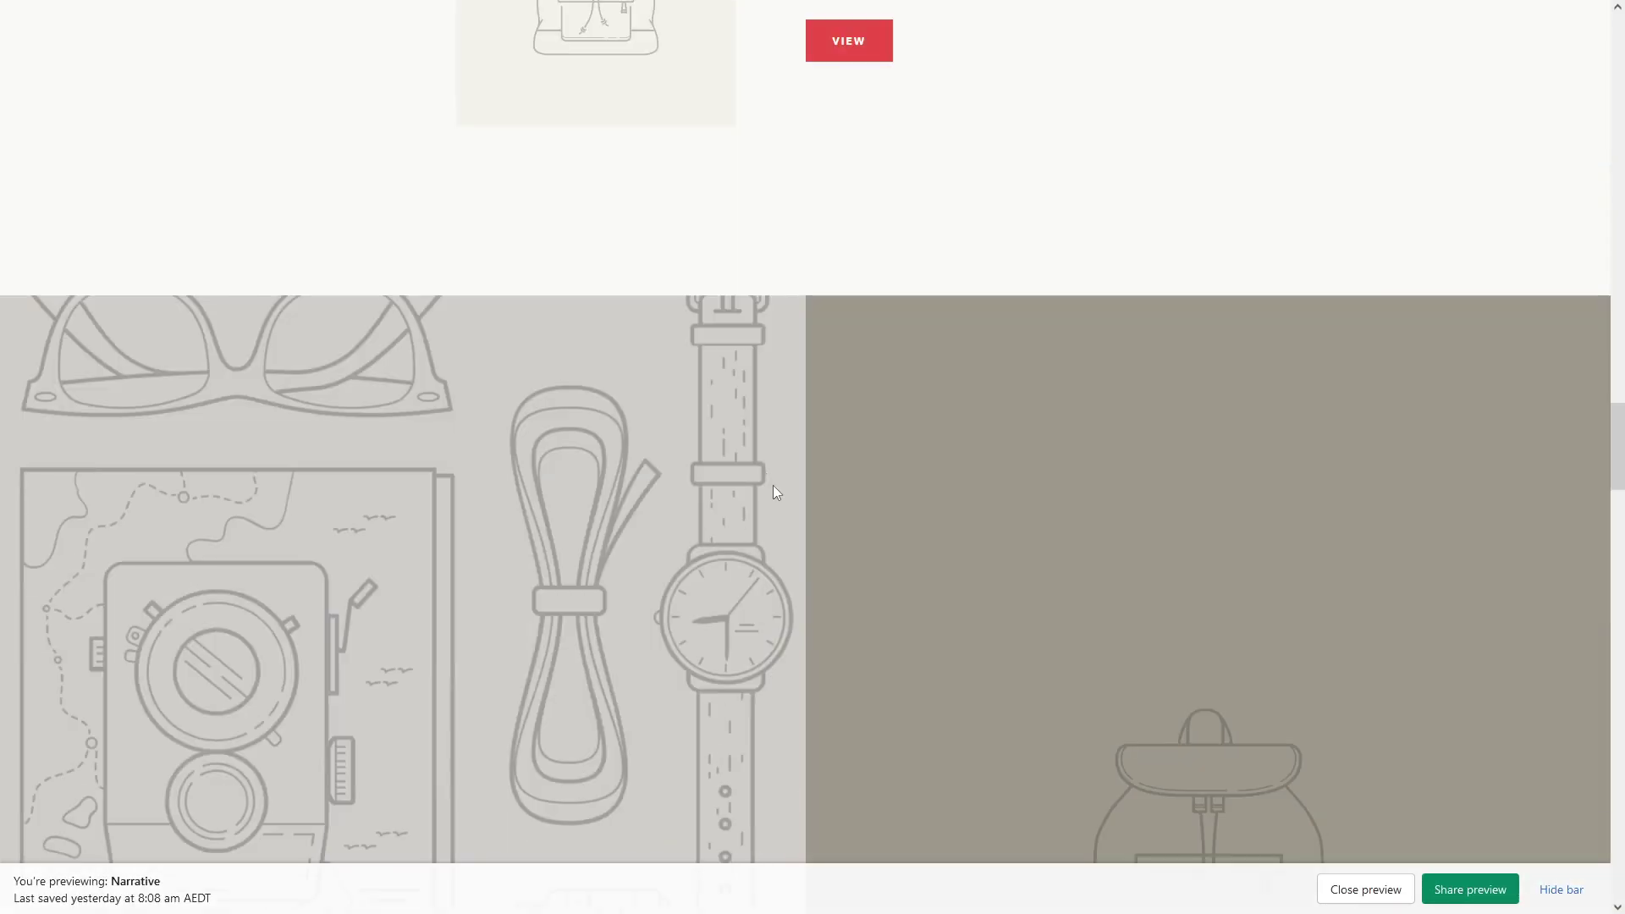
scroll(770, 445, down, 3)
scroll(771, 446, down, 5)
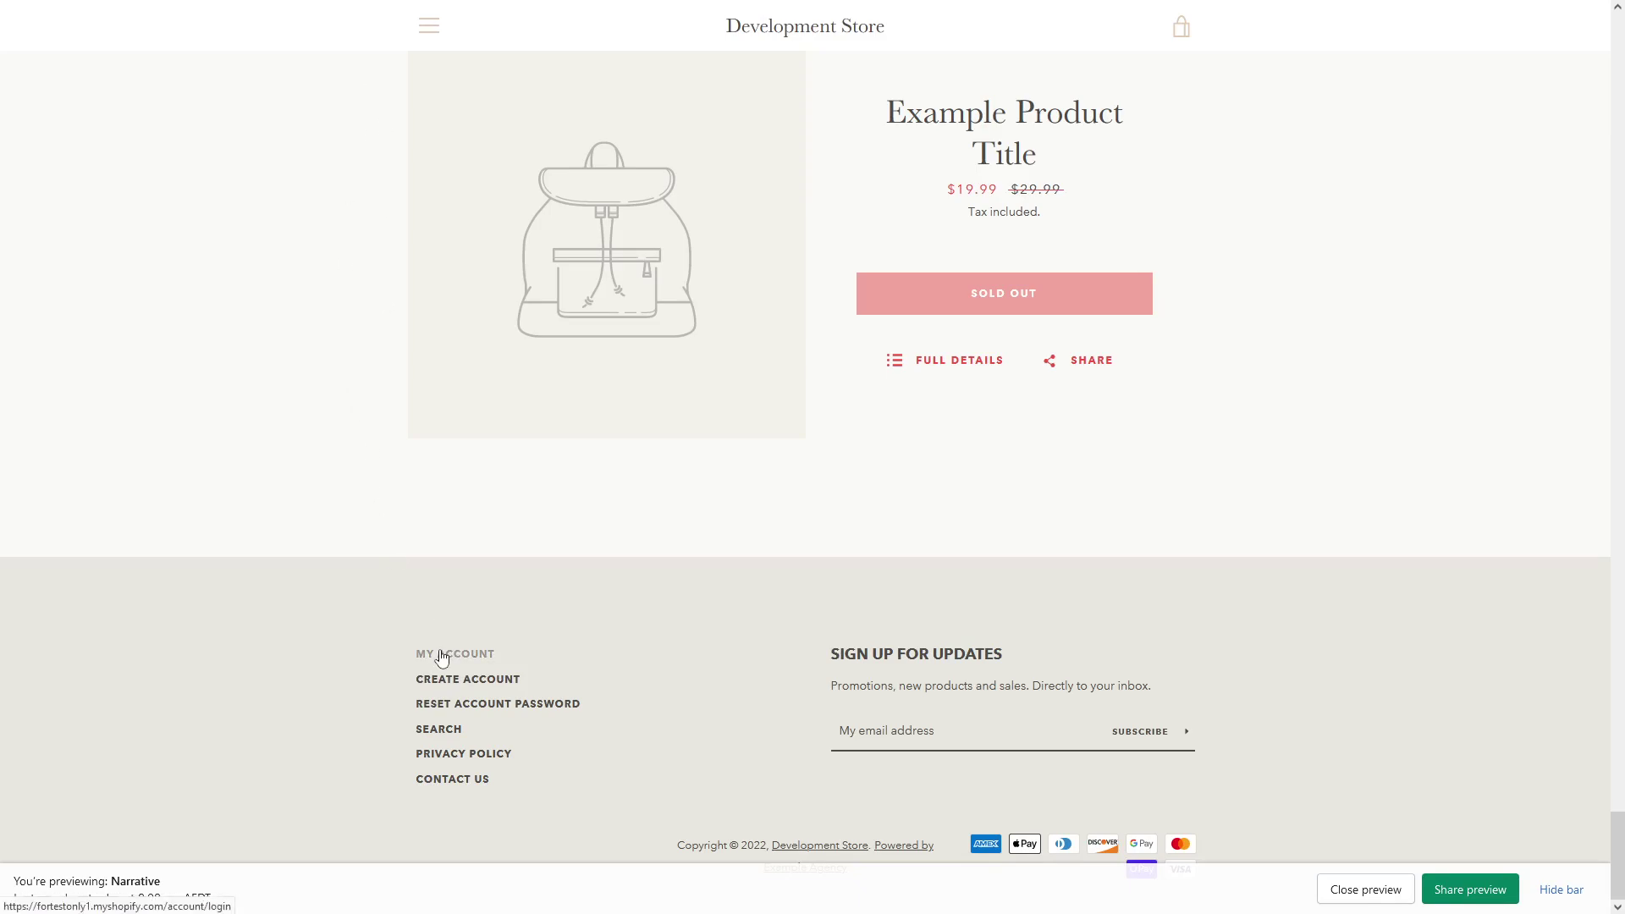
- Follow the footer My Account and Create Account links to confirm their pages open
click(441, 656)
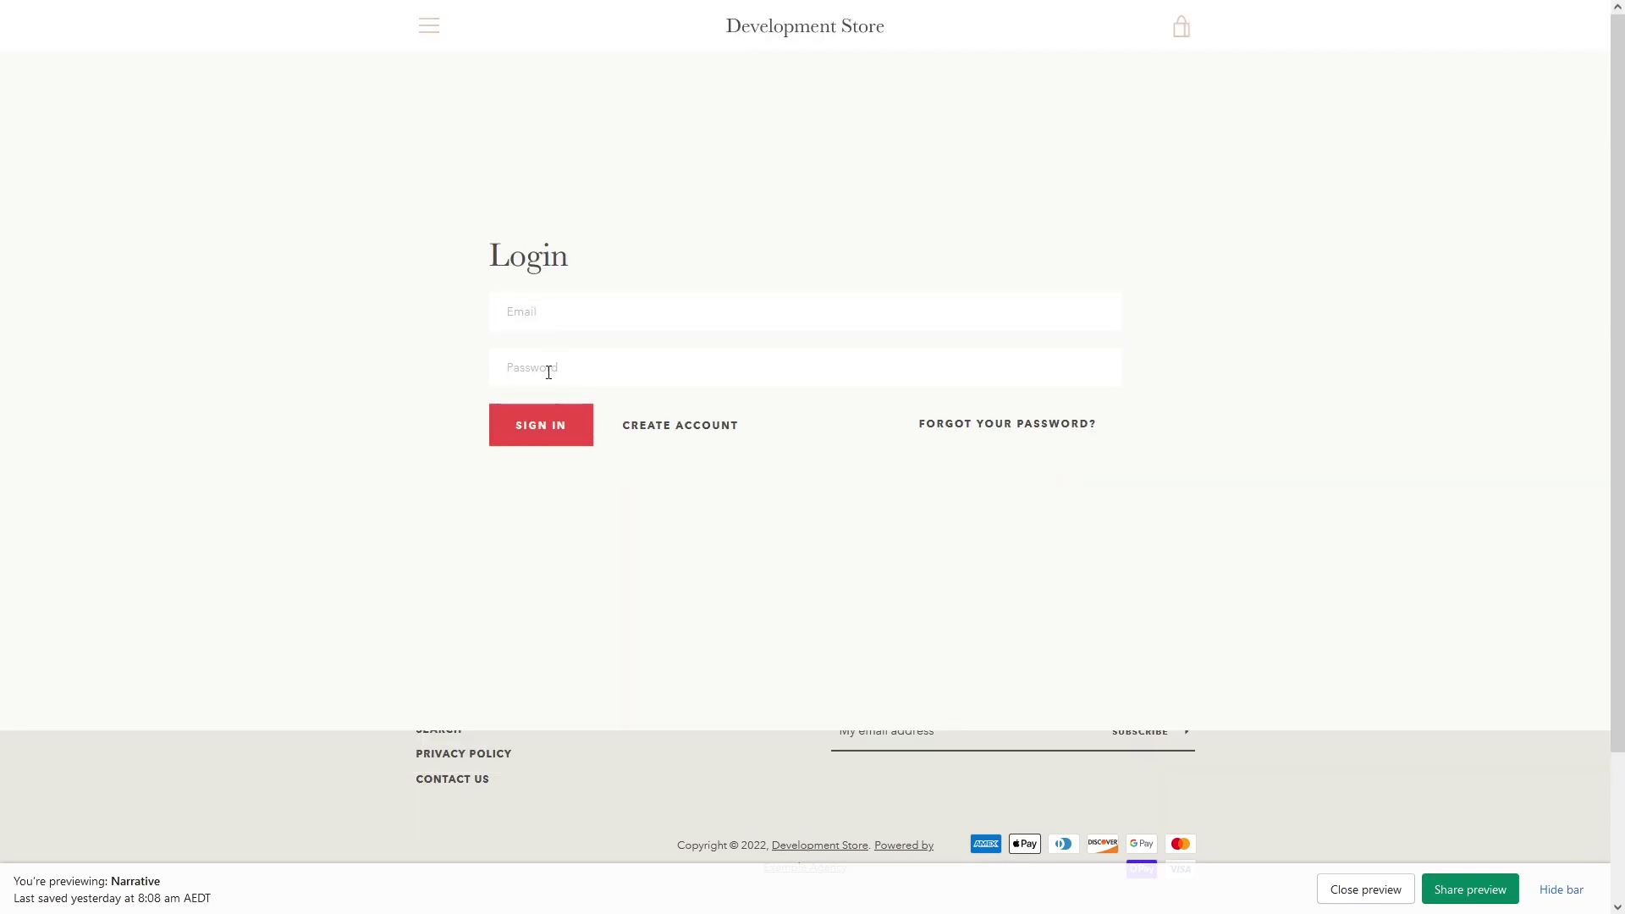
scroll(474, 742, down, 2)
click(449, 680)
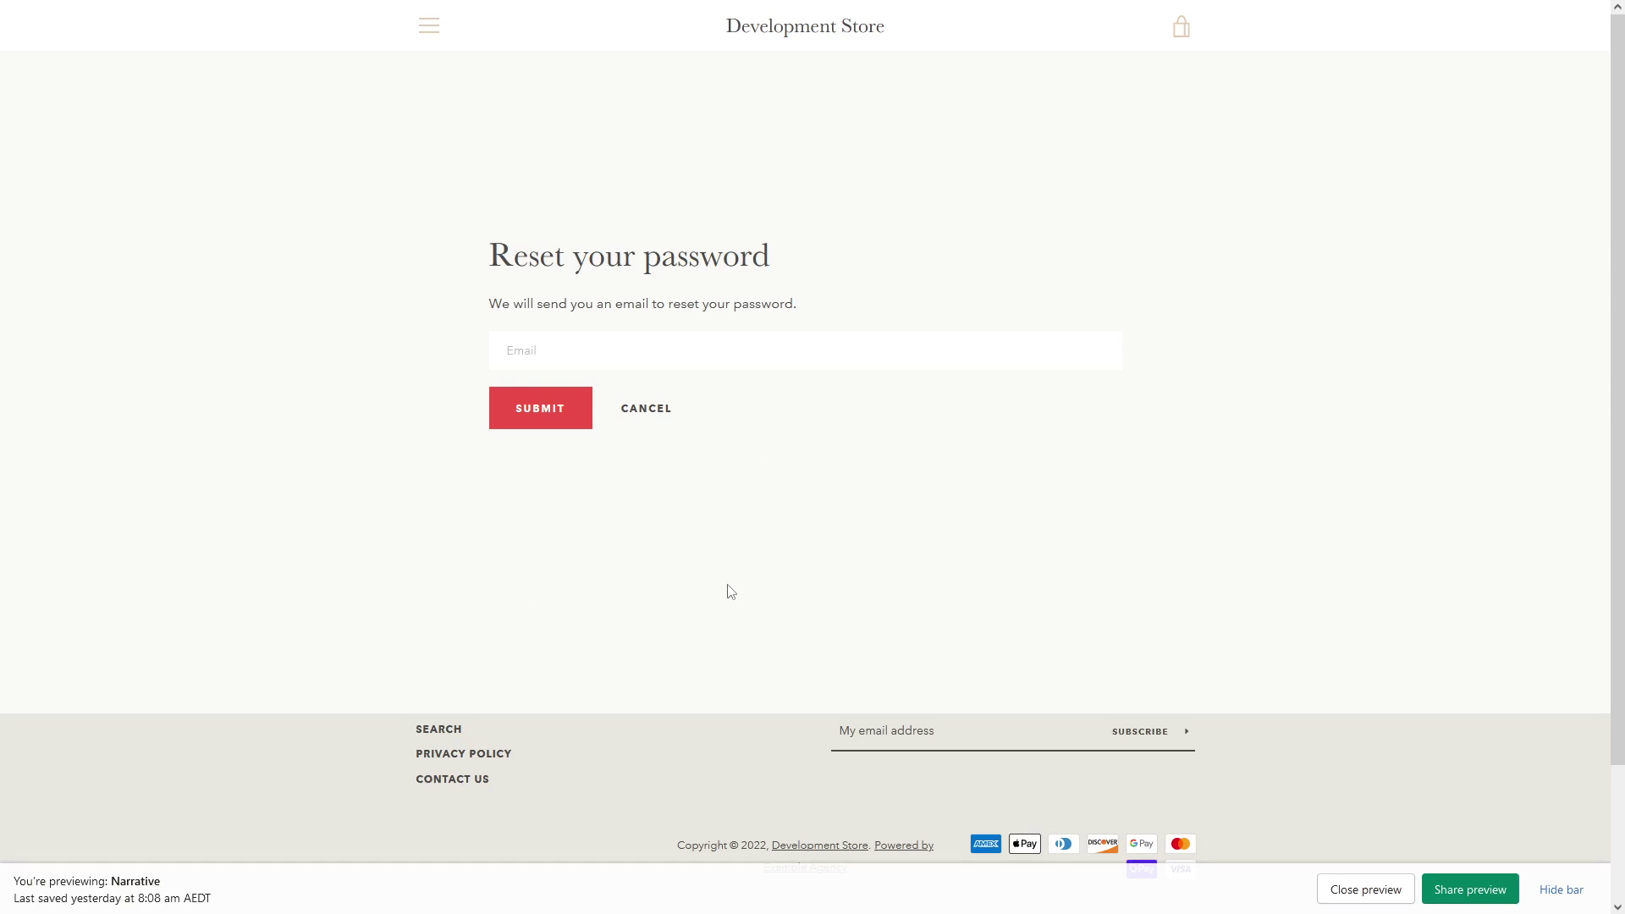
scroll(542, 741, down, 2)
scroll(600, 632, up, 2)
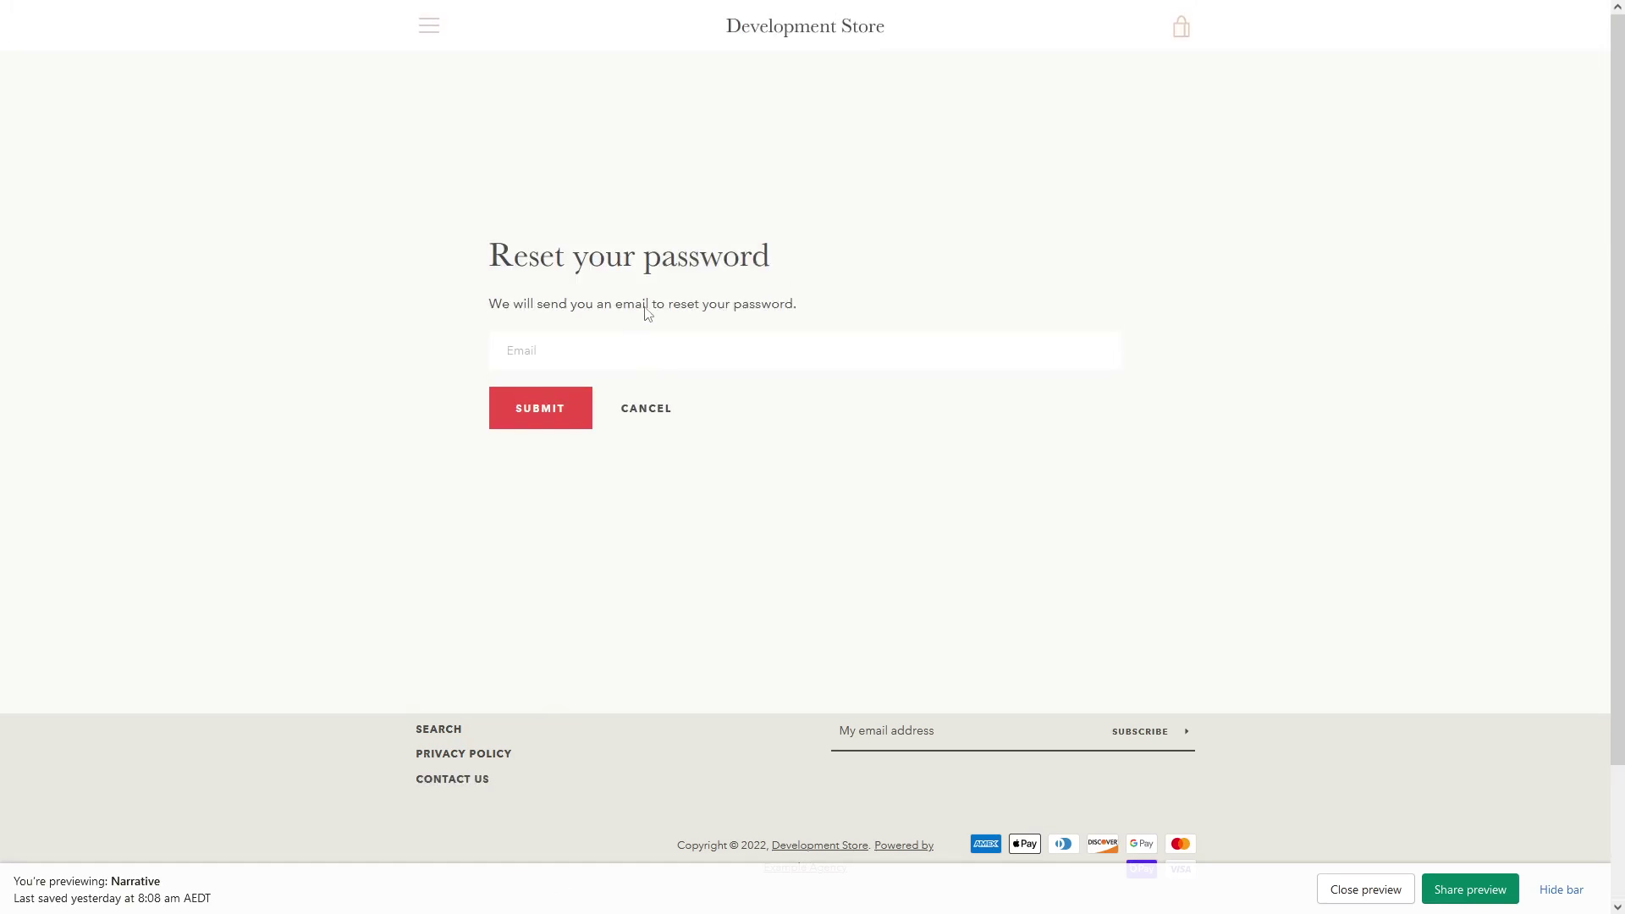